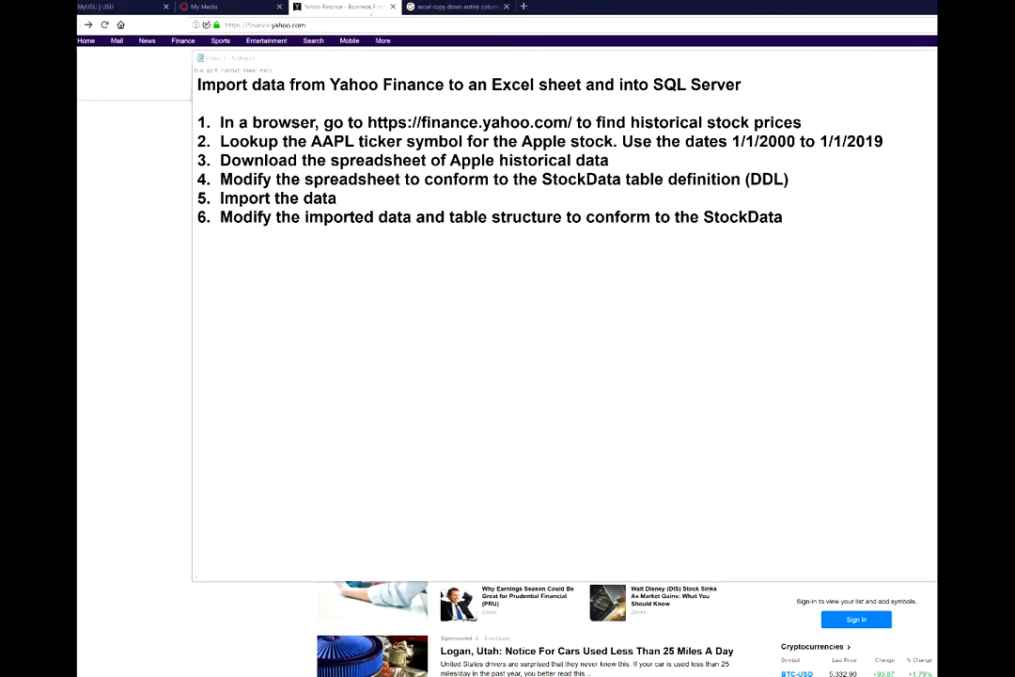
Switch away from the Notepad import plan to reveal the Yahoo Finance page.
key("alt+Tab")
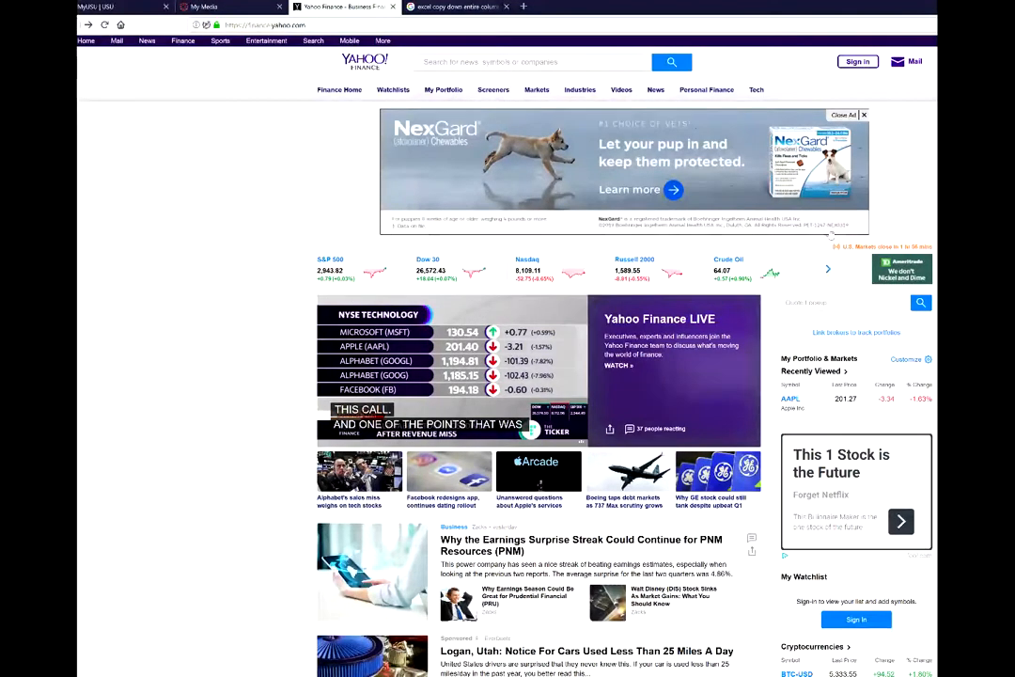
Look up the ticker 'aapl' to open Apple Inc.'s quote summary.
left_click(792, 302)
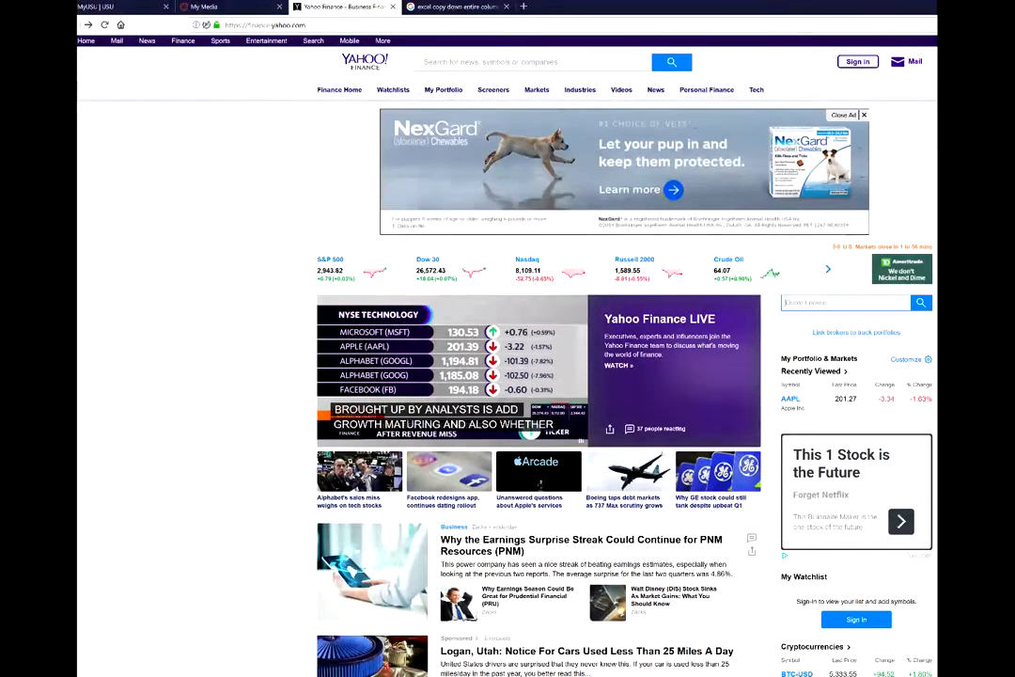
type("aapl")
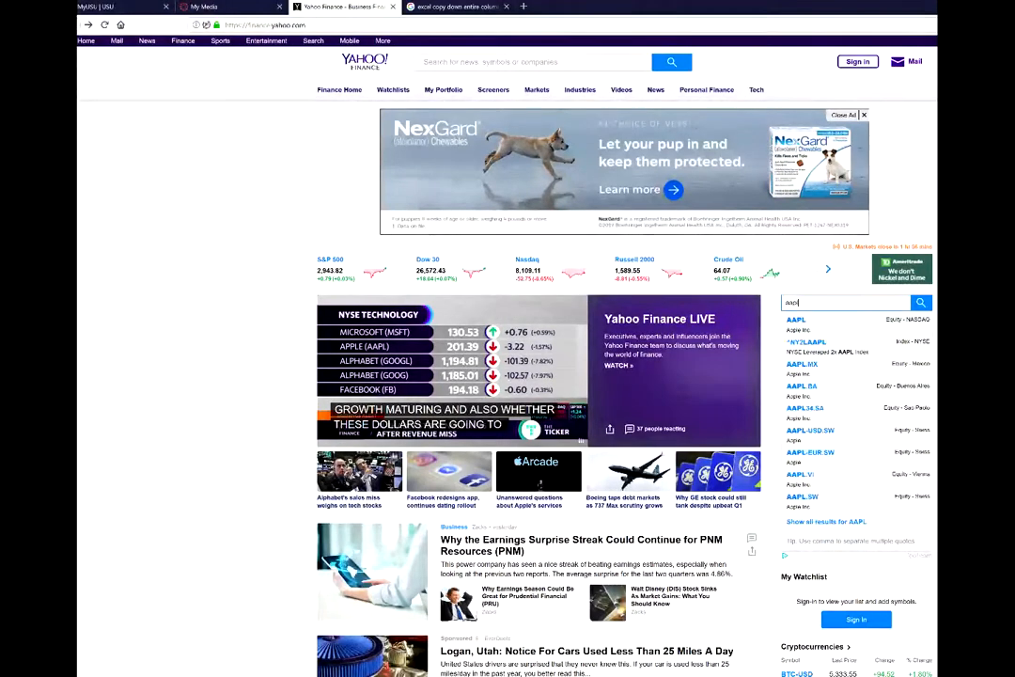
key("Return")
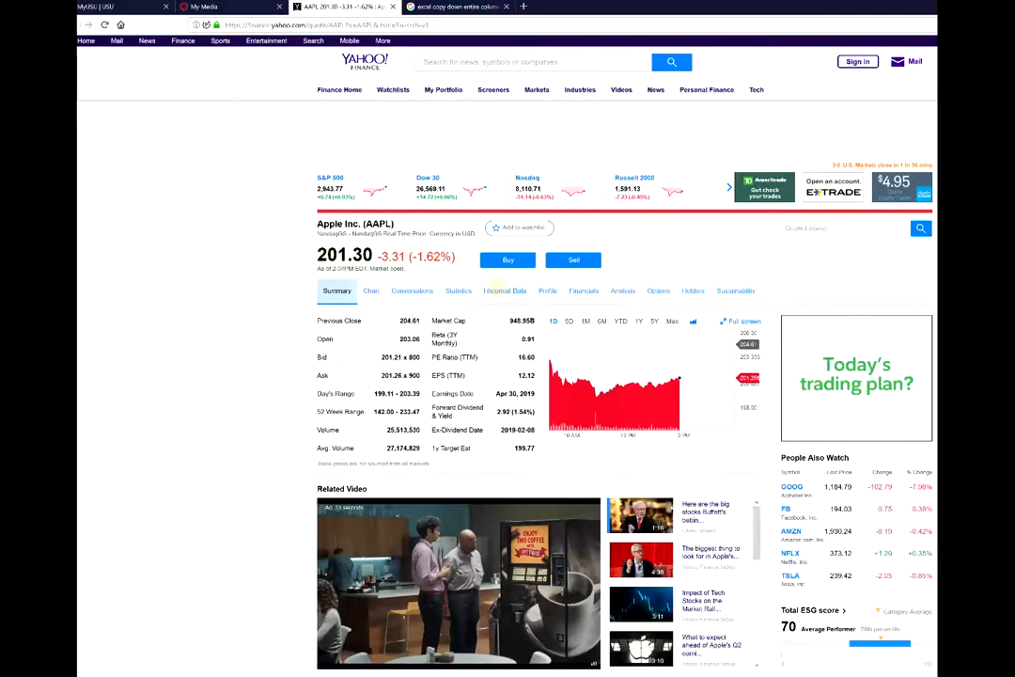
On AAPL's Historical Data tab, set the time period from 1/1/2000 to 1/1/2019.
left_click(505, 290)
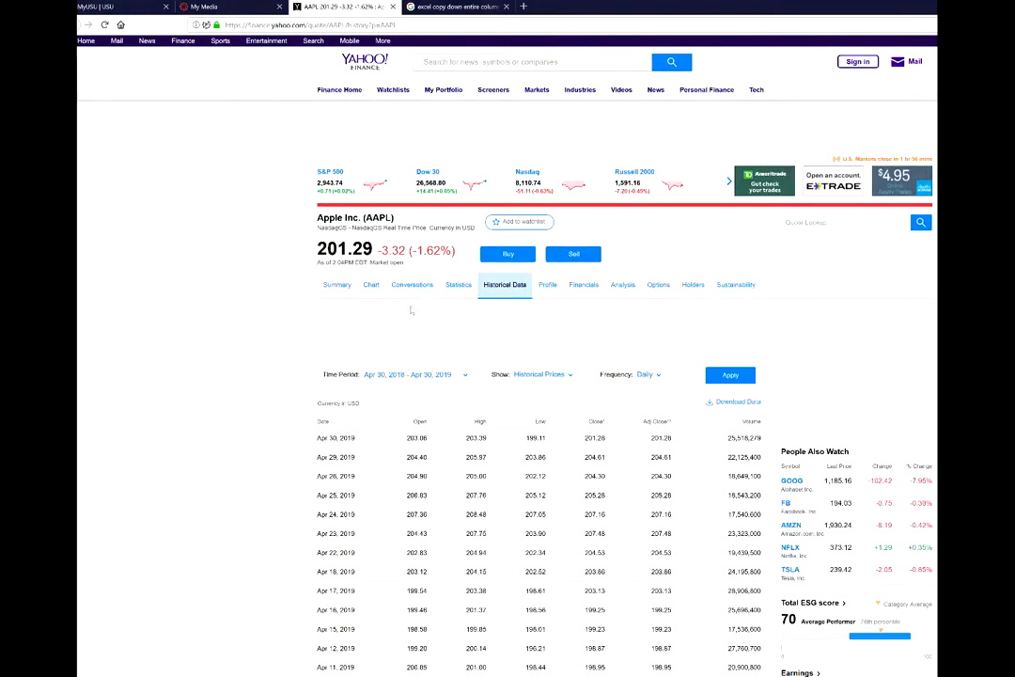
left_click(378, 375)
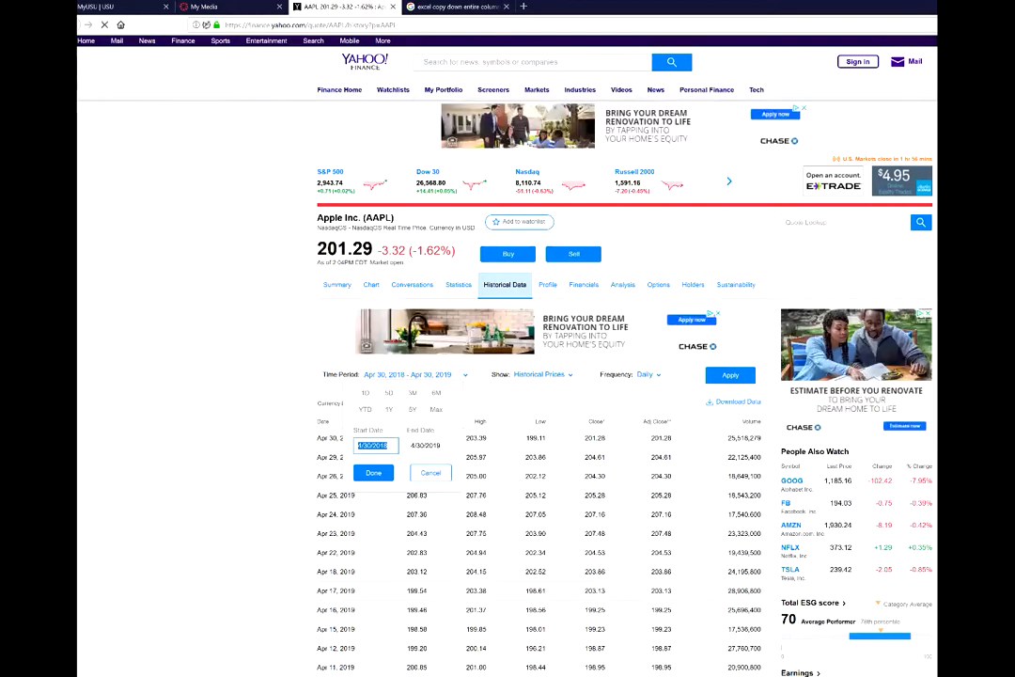
type("1/1/2")
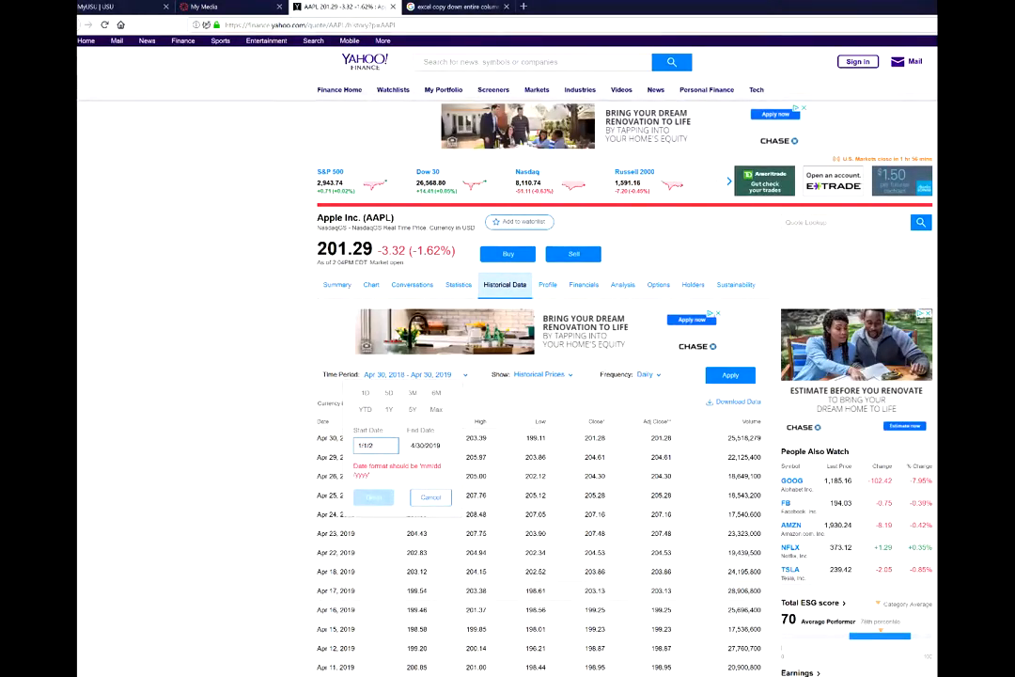
type("000")
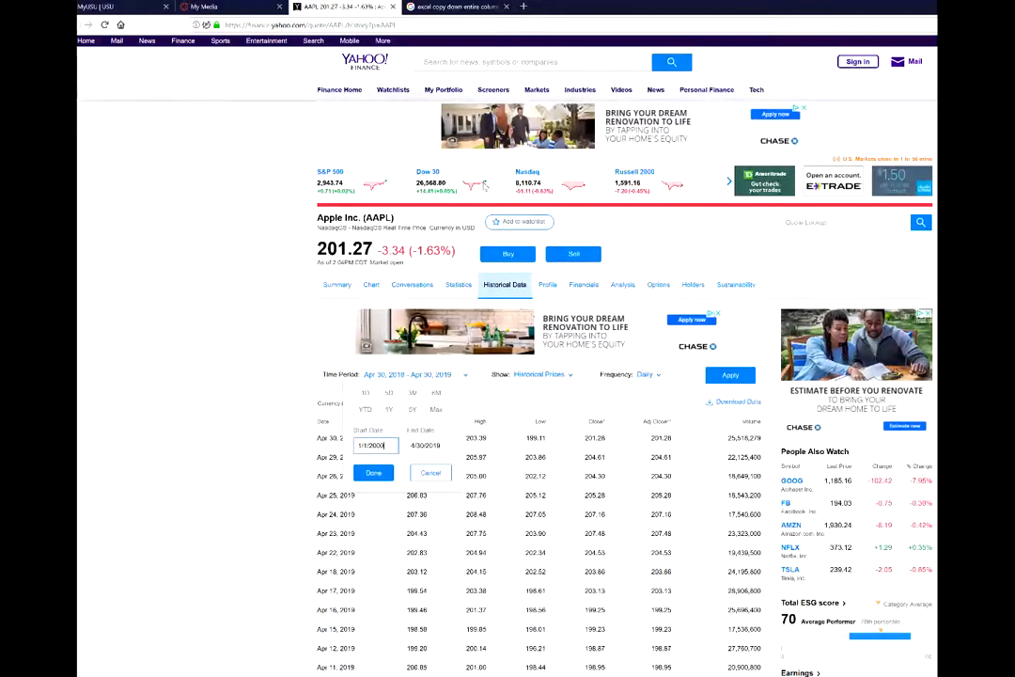
left_click(424, 448)
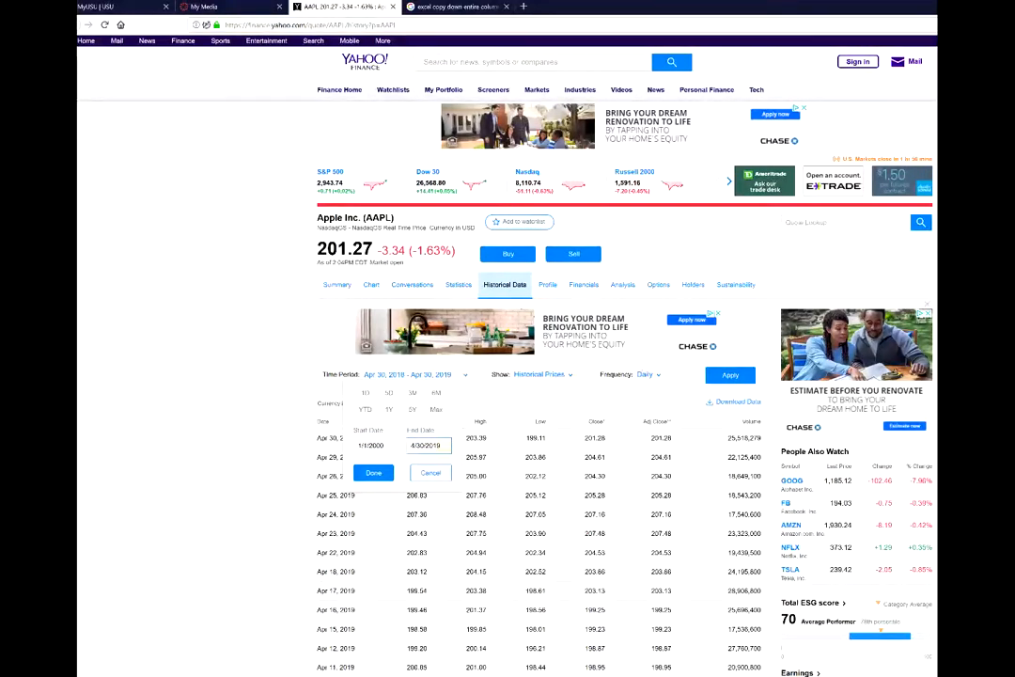
key("BackSpace")
key("BackSpace")
key("BackSpace")
key("BackSpace")
key("BackSpace")
key("BackSpace")
key("BackSpace")
key("BackSpace")
key("BackSpace")
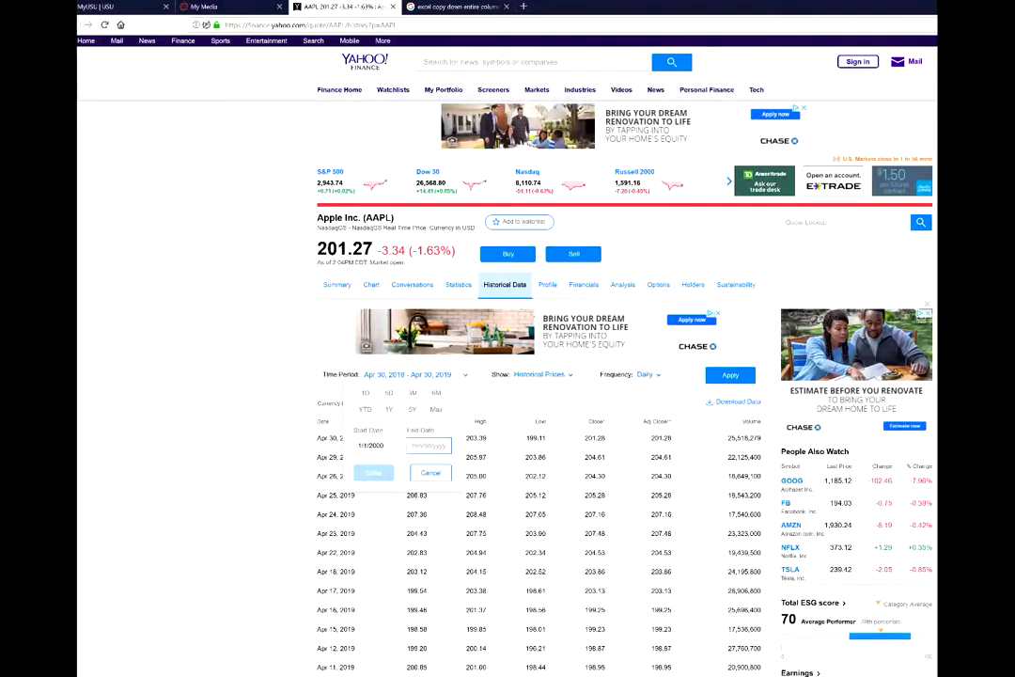
type("1/1/2")
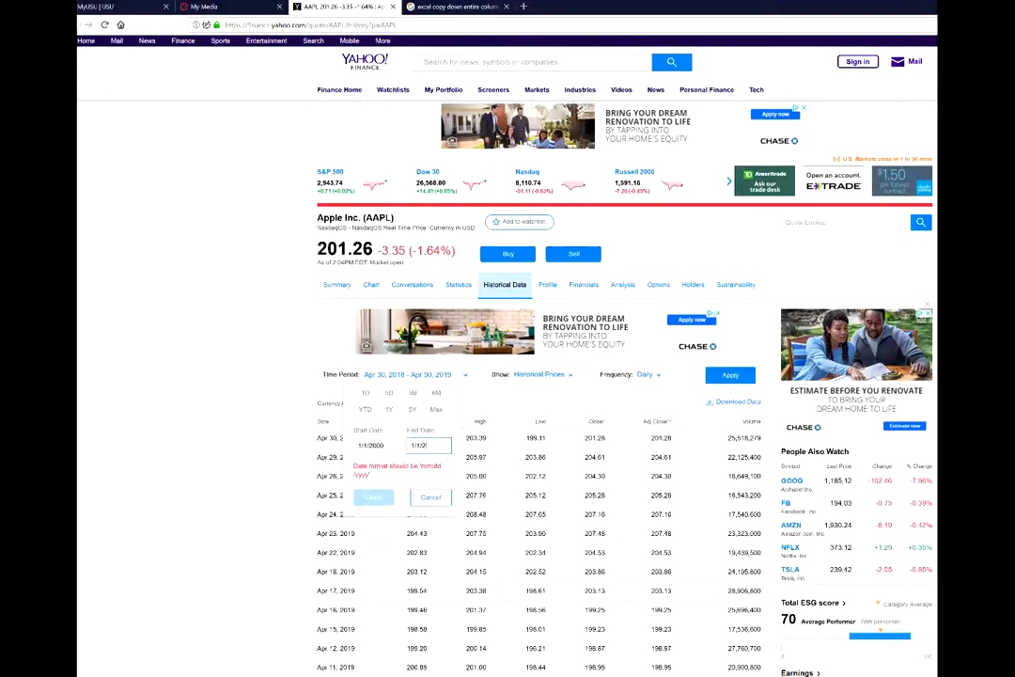
type("019")
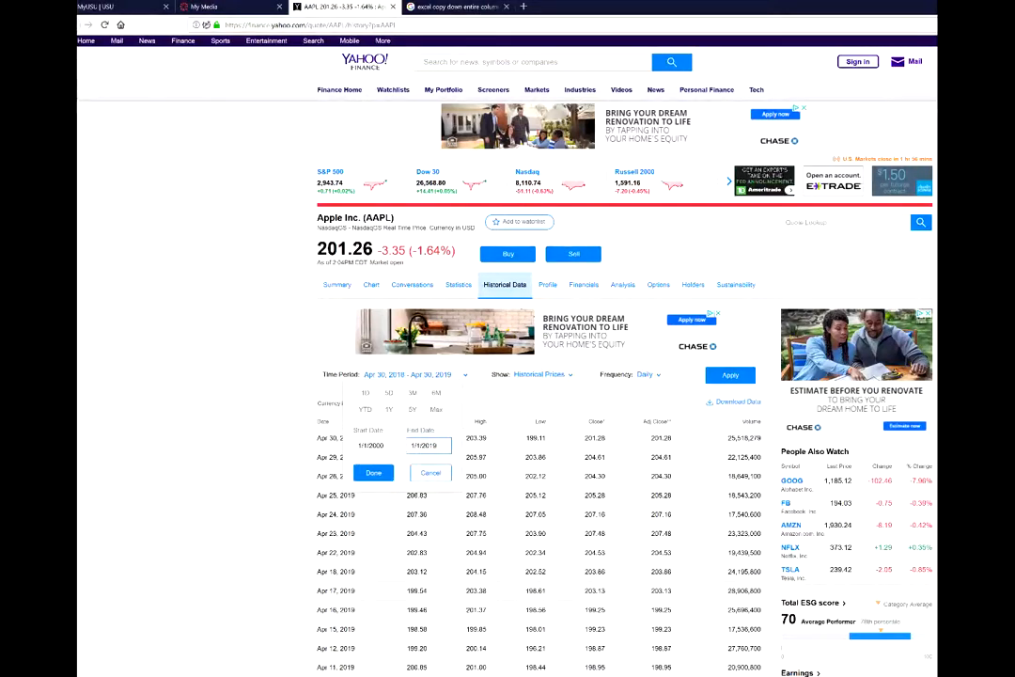
key("Return")
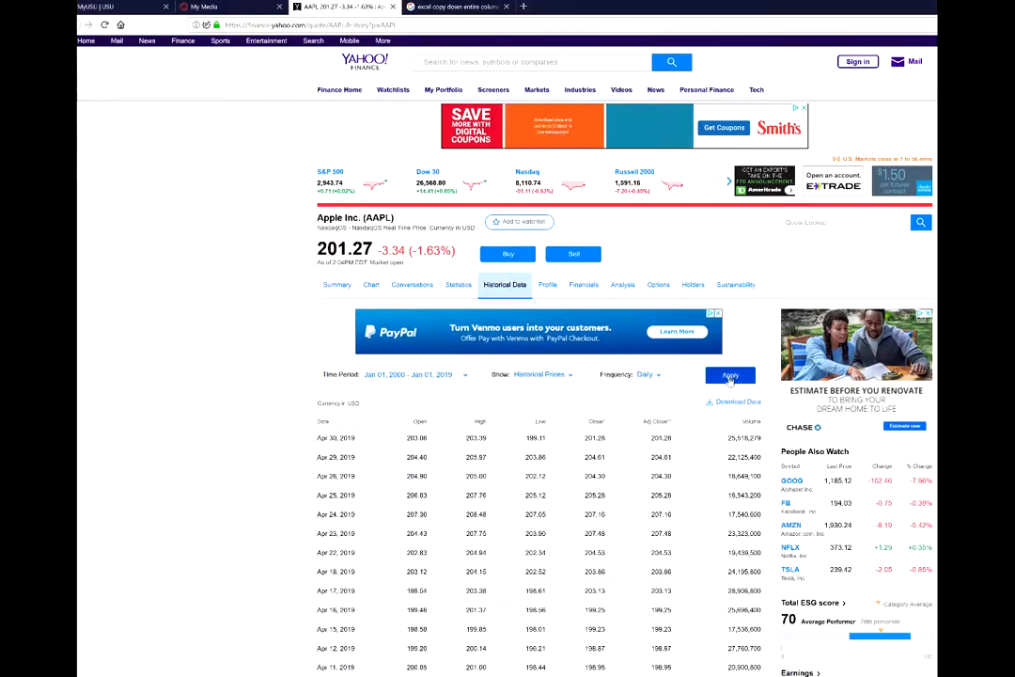
Apply the 2000–2019 range and download the price history, saving it as AAPL.csv.
left_click(730, 374)
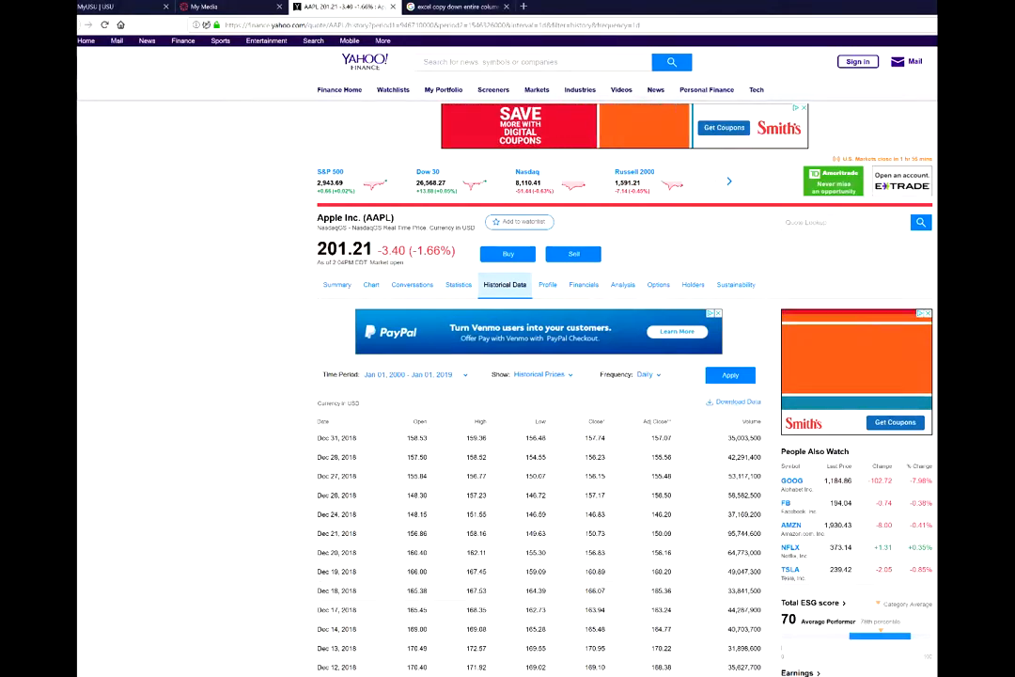
left_click(734, 401)
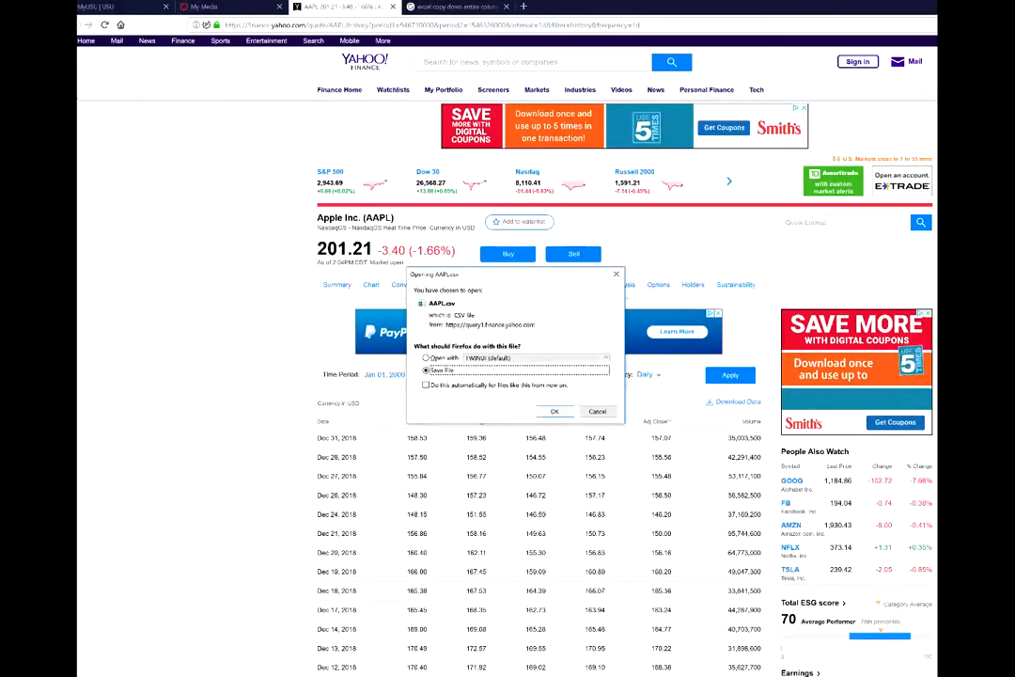
left_click(556, 410)
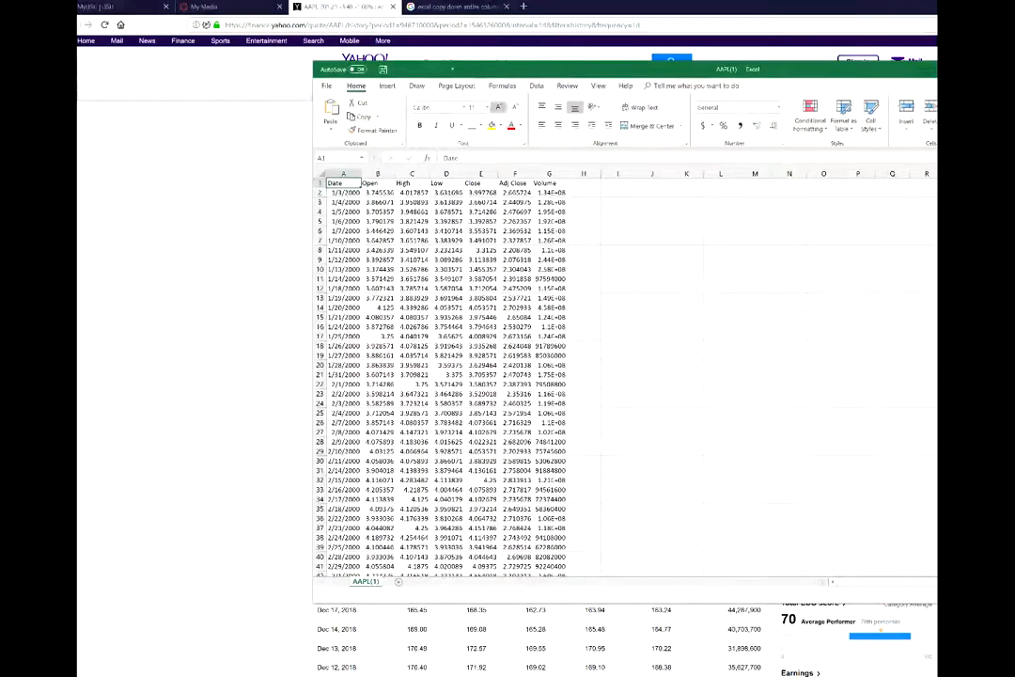
Delete the entire Adj Close column and widen the Volume column to fit its numbers.
left_click_drag(616, 72, 482, 52)
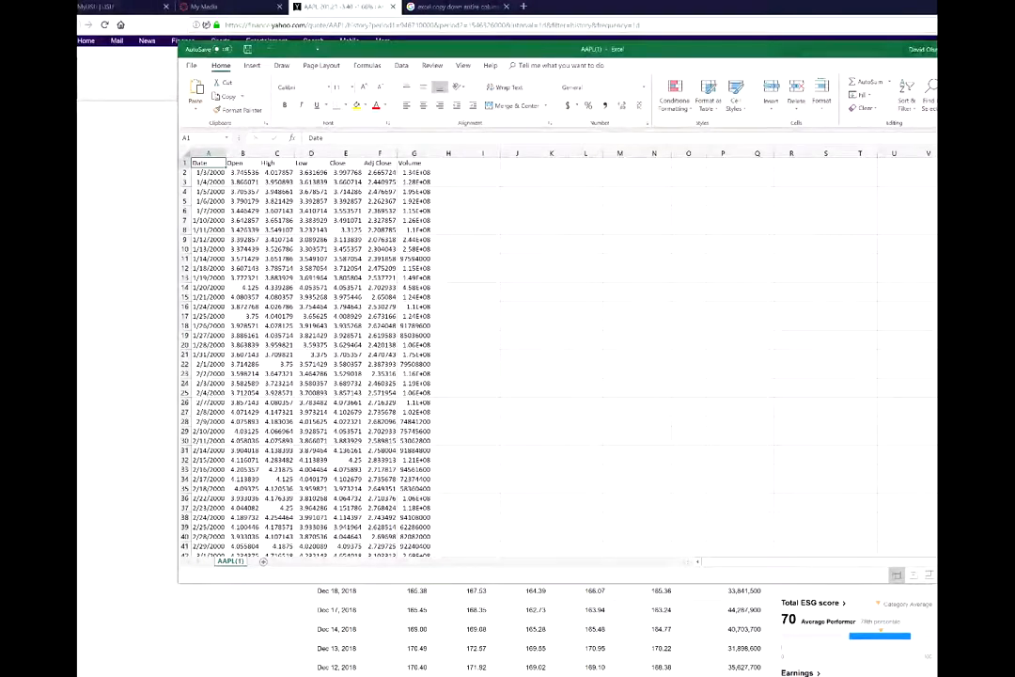
left_click(379, 163)
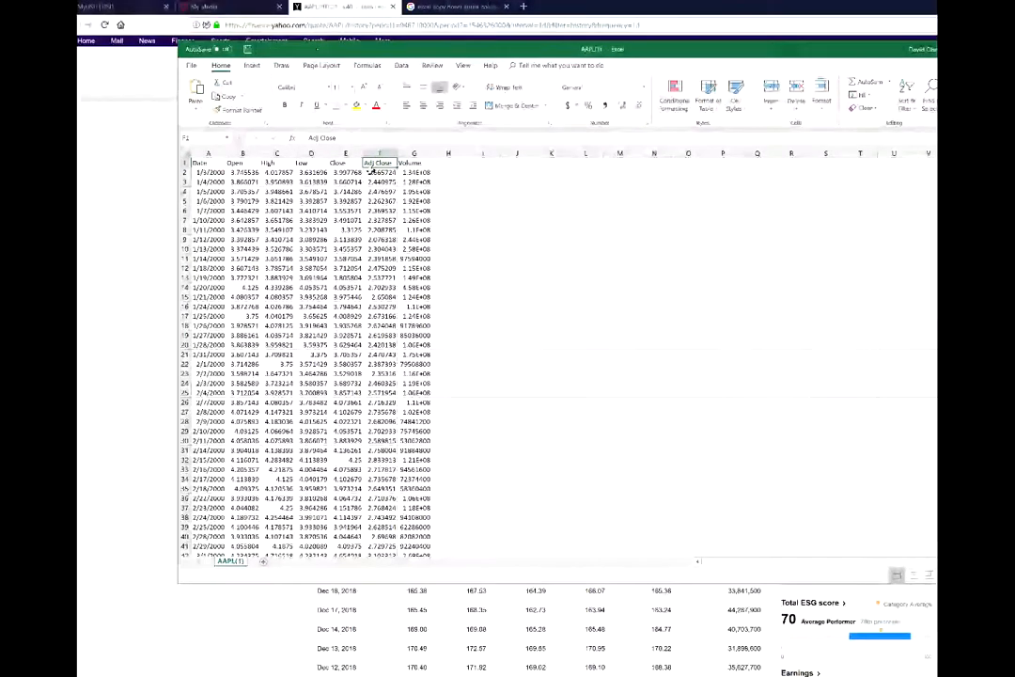
right_click(376, 167)
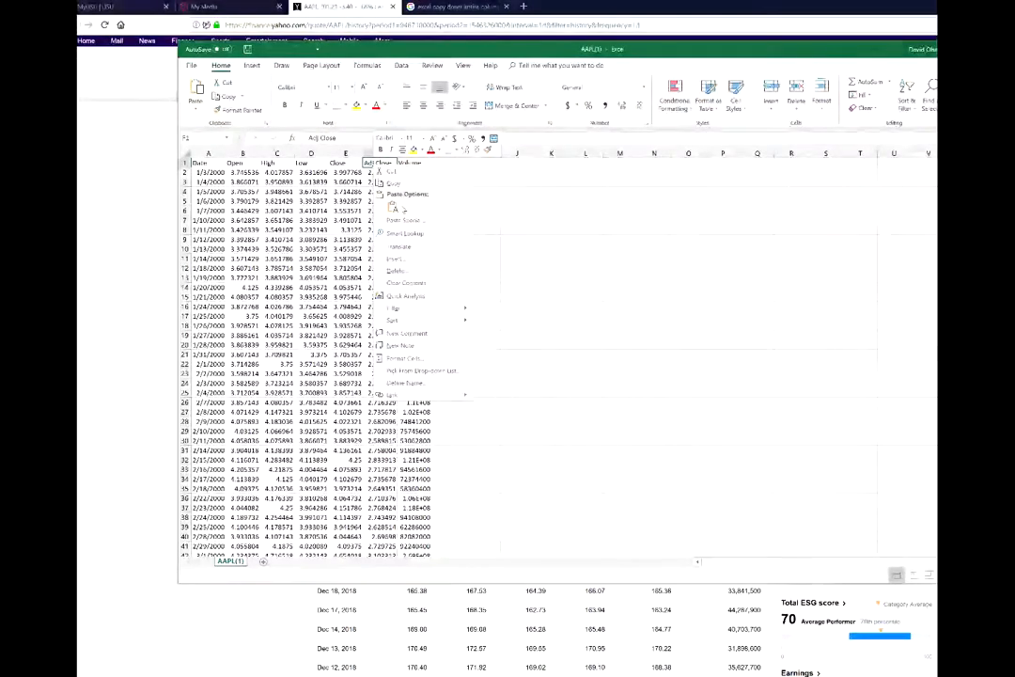
mouse_move(432, 320)
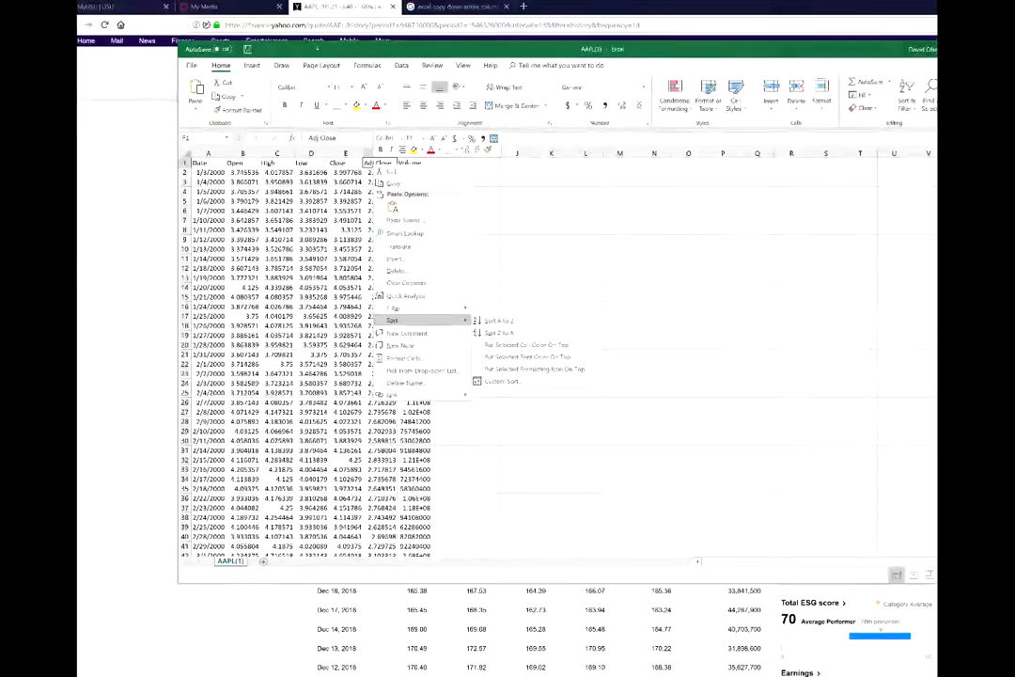
left_click(397, 270)
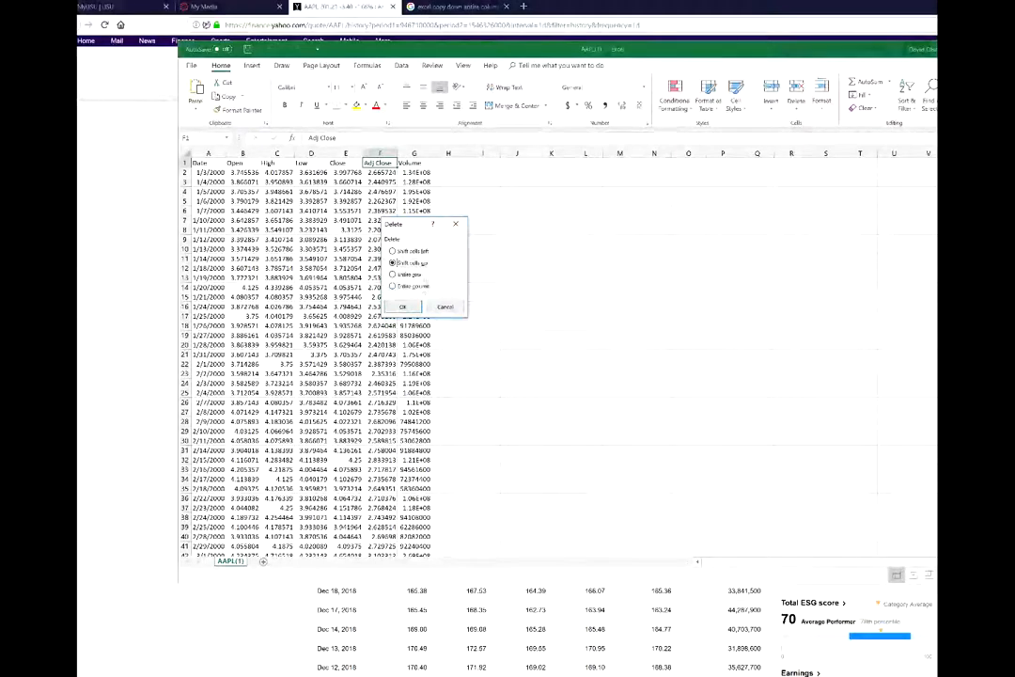
left_click(393, 286)
left_click(402, 306)
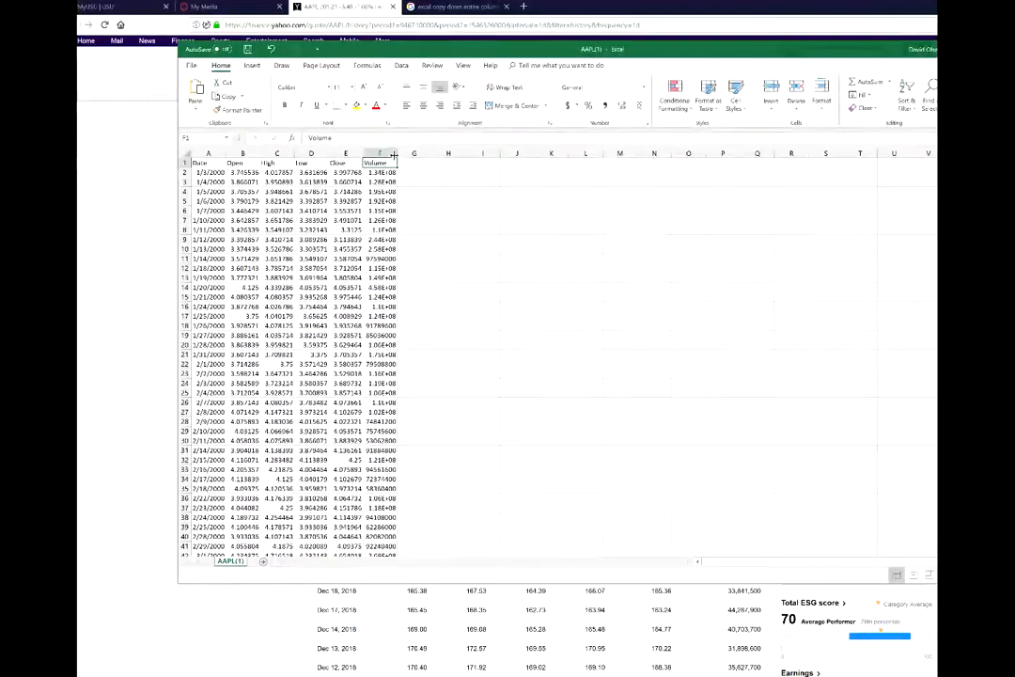
left_click_drag(394, 153, 450, 153)
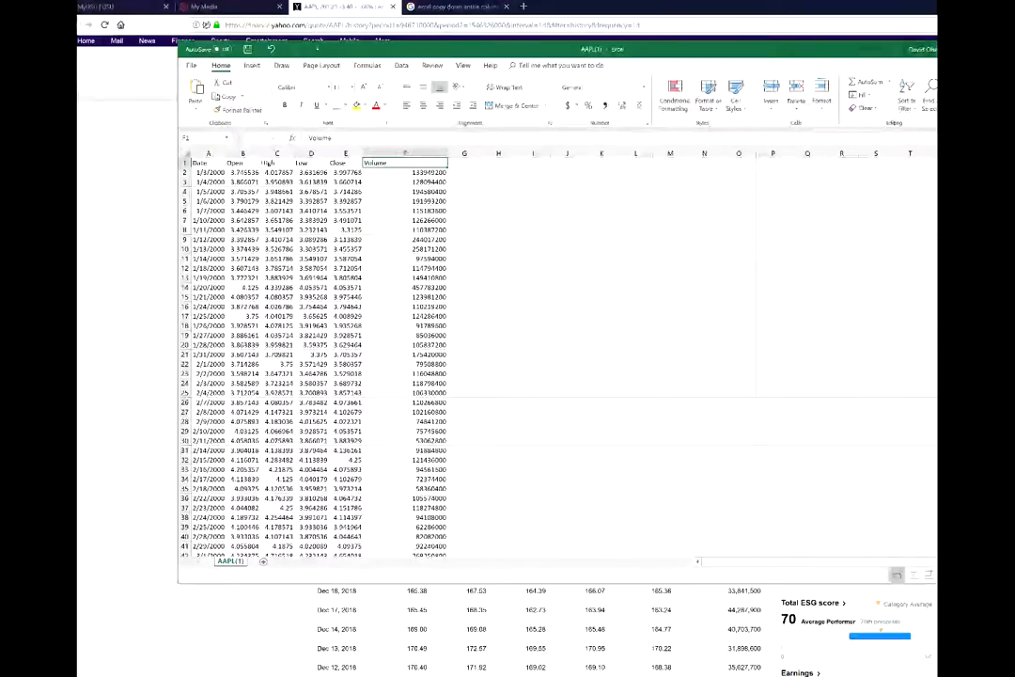
Insert a new column A headed TickerSymbol and enter AAPL beneath it.
right_click(207, 166)
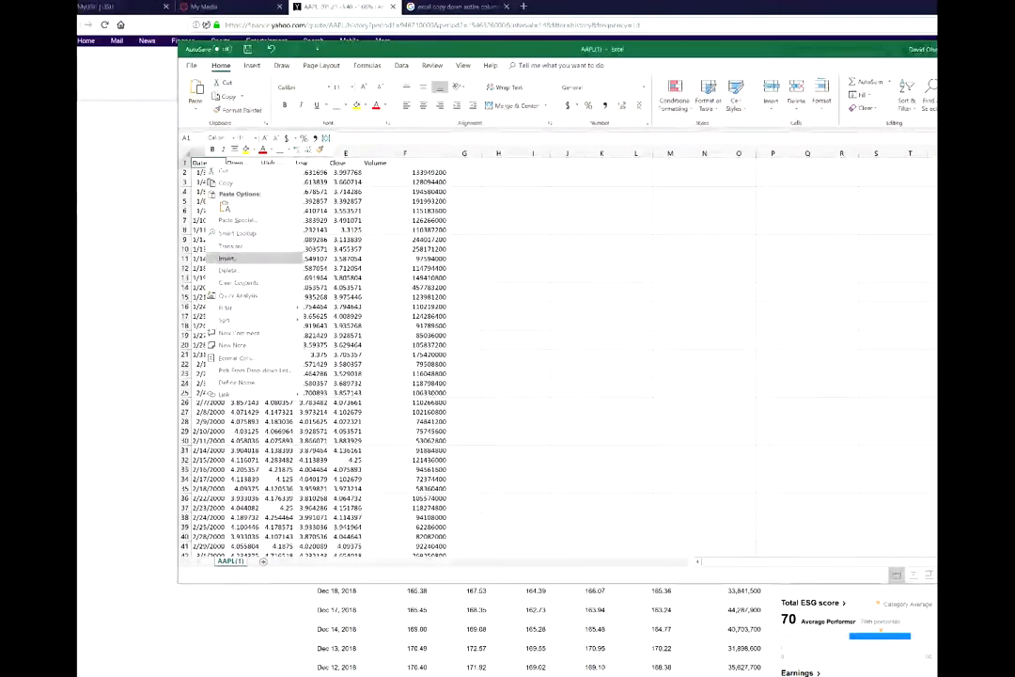
left_click(226, 256)
left_click(182, 269)
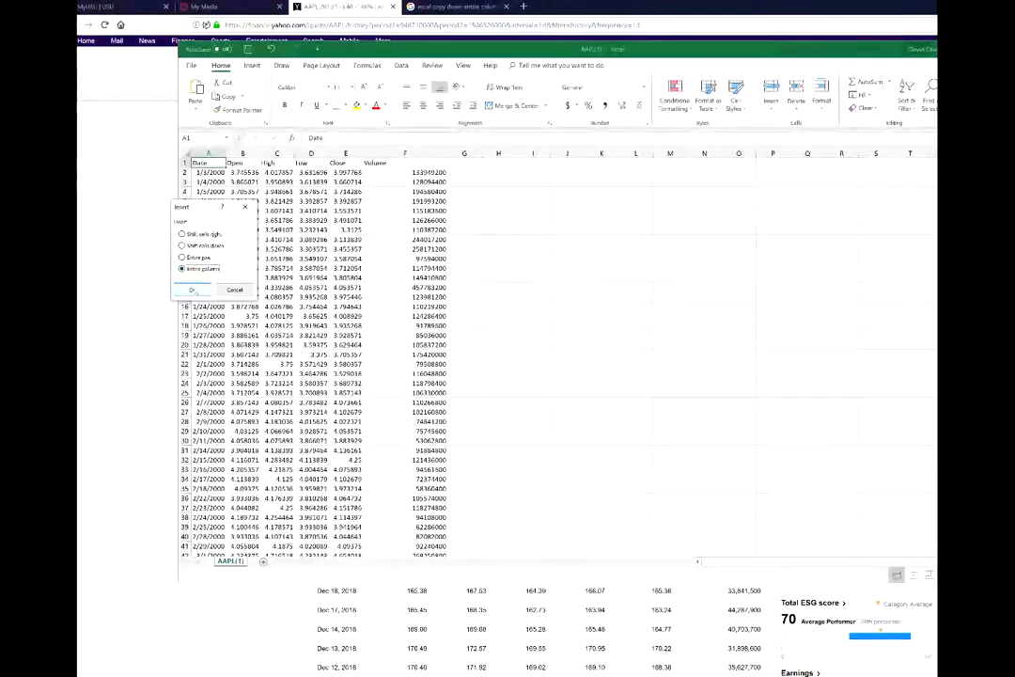
left_click(192, 289)
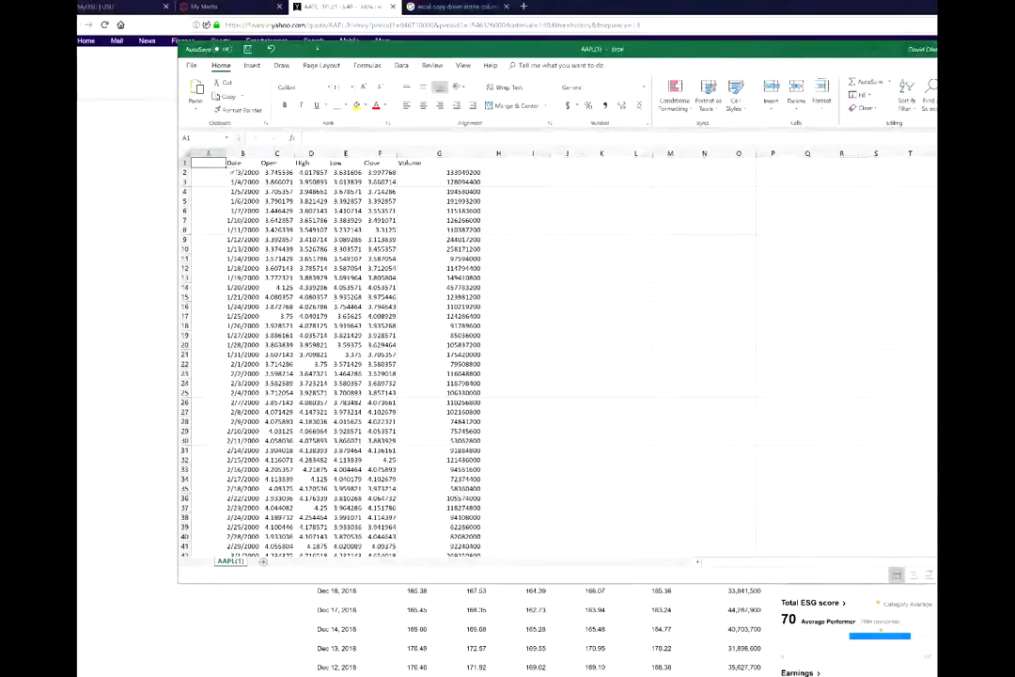
type("TickerSymbol")
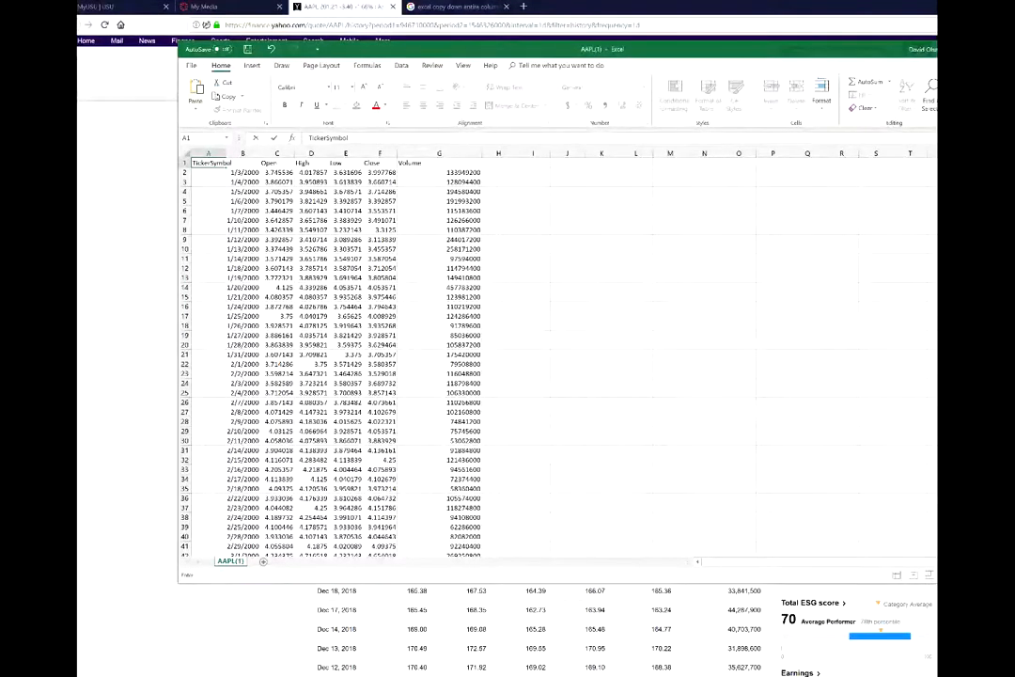
key("Return")
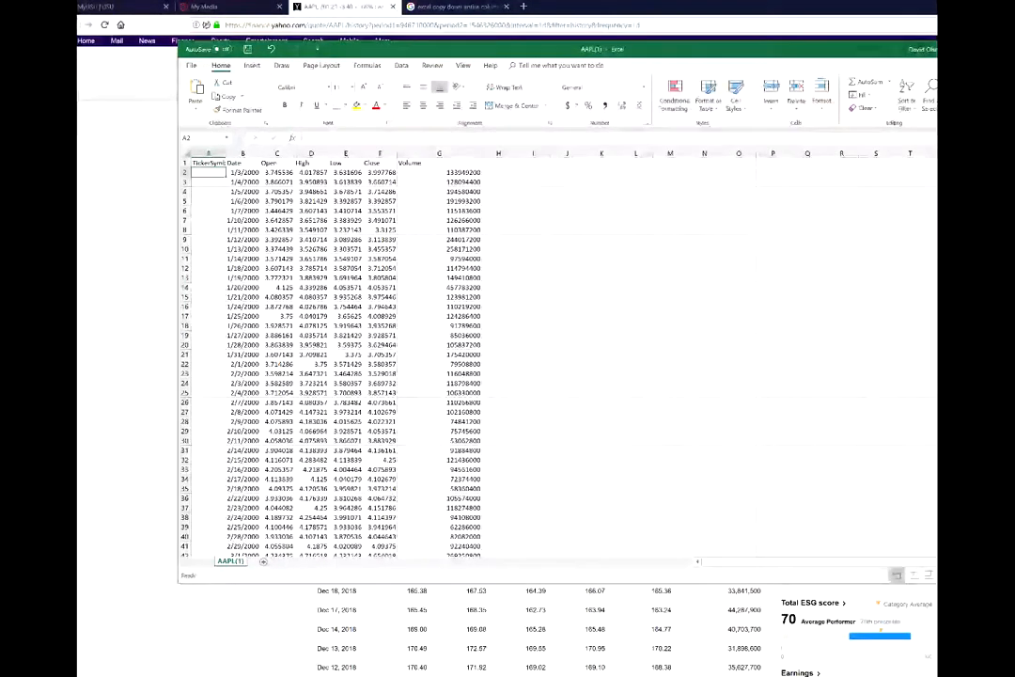
type("AAPL")
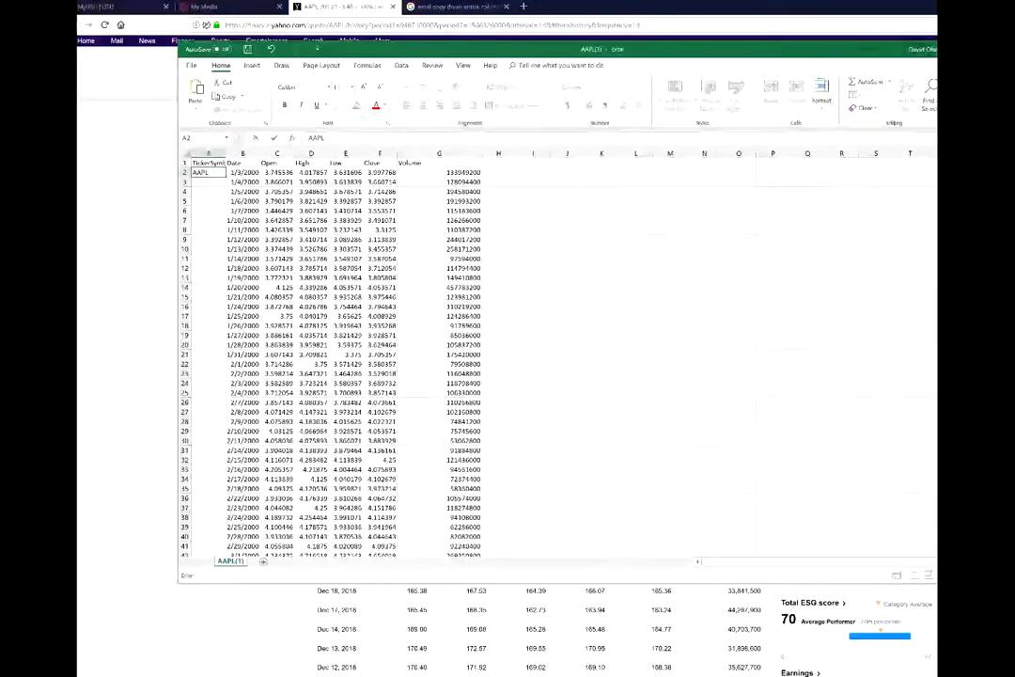
Insert a new column B headed Industry and enter Tech in cell B2.
left_click(233, 162)
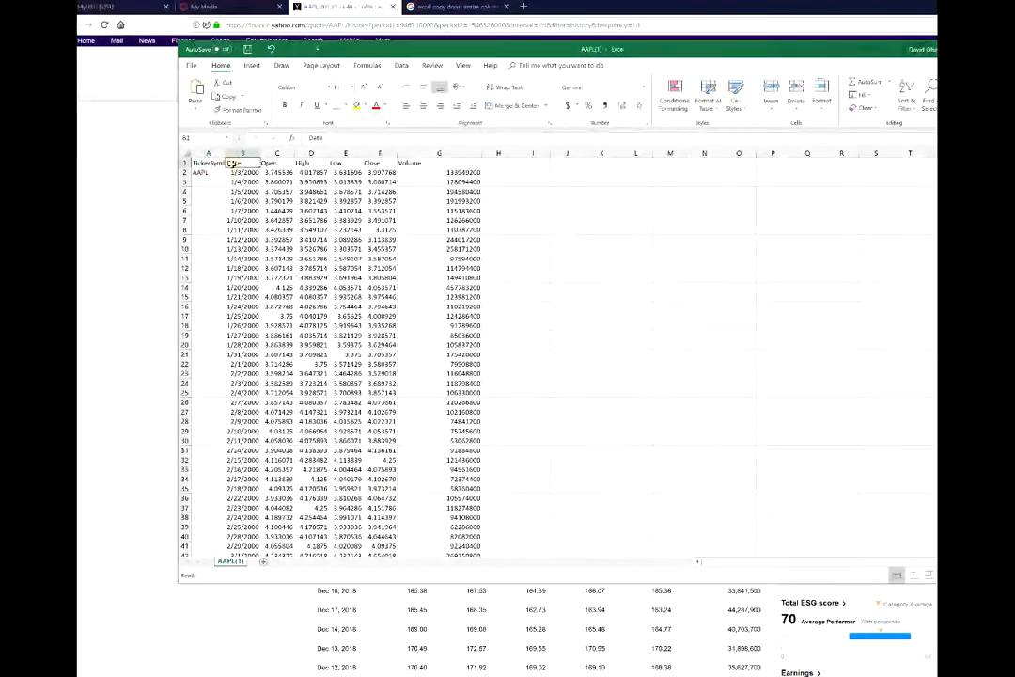
right_click(238, 165)
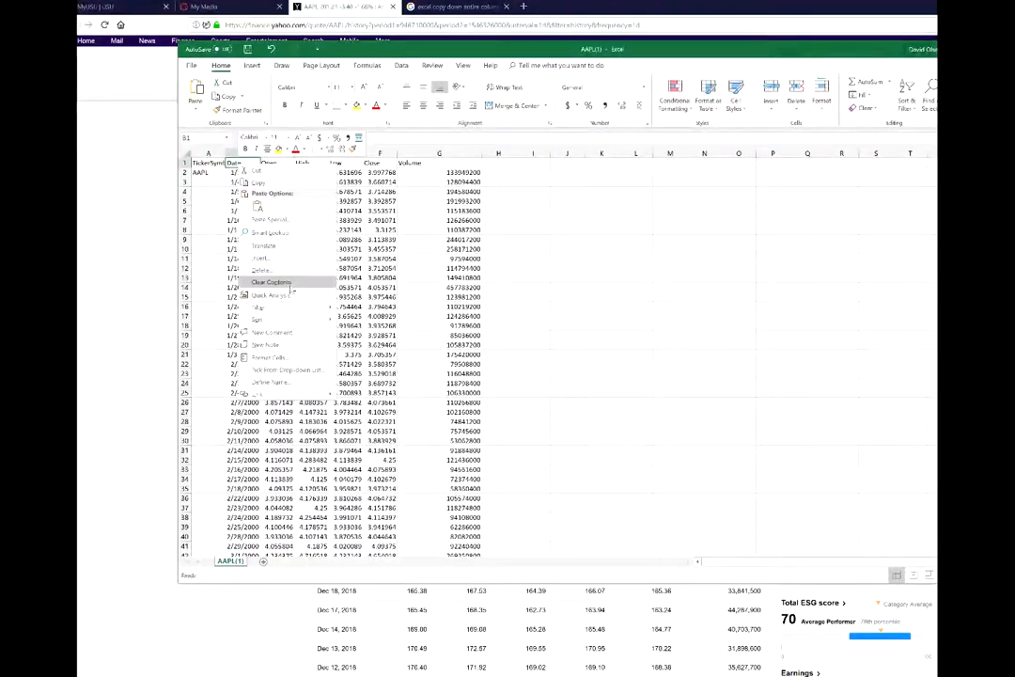
key("Escape")
key("ctrl+shift+plus")
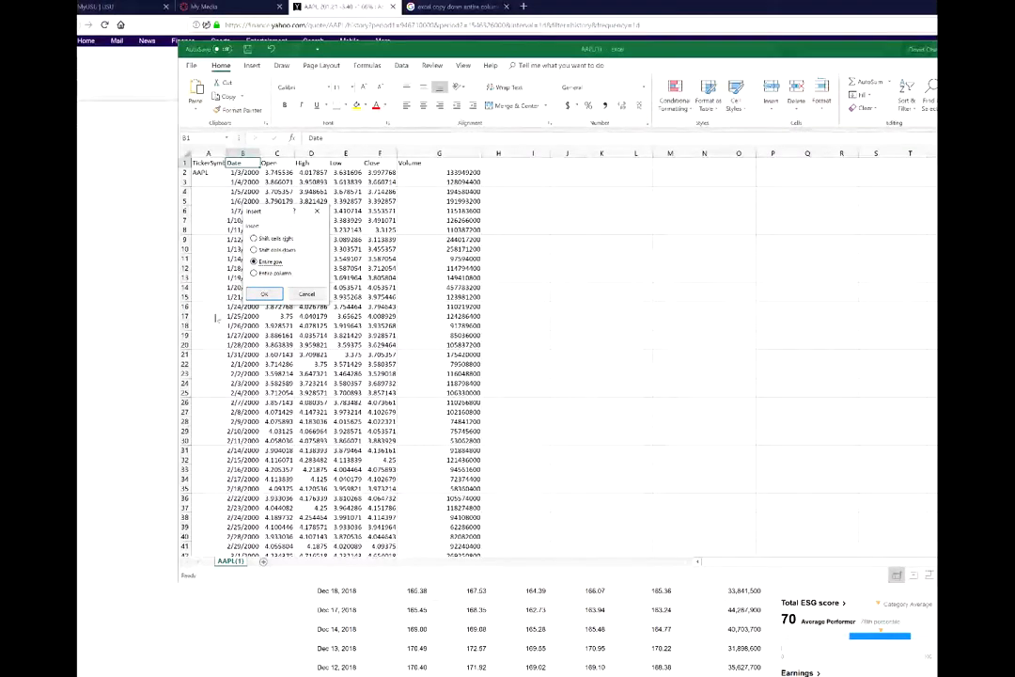
left_click(254, 273)
left_click(264, 294)
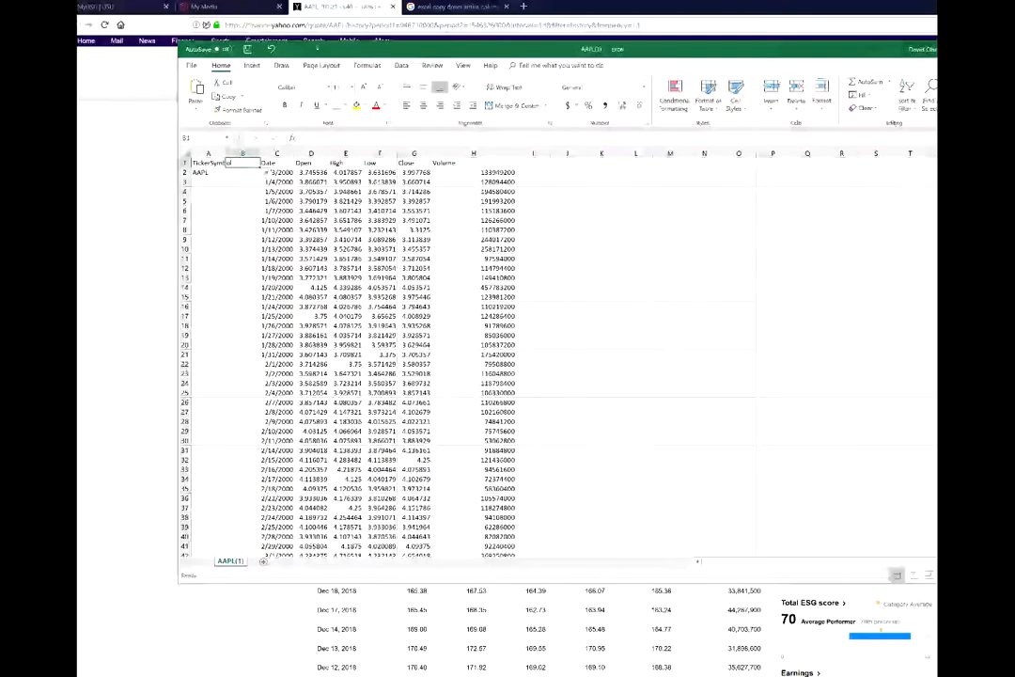
type("Industry")
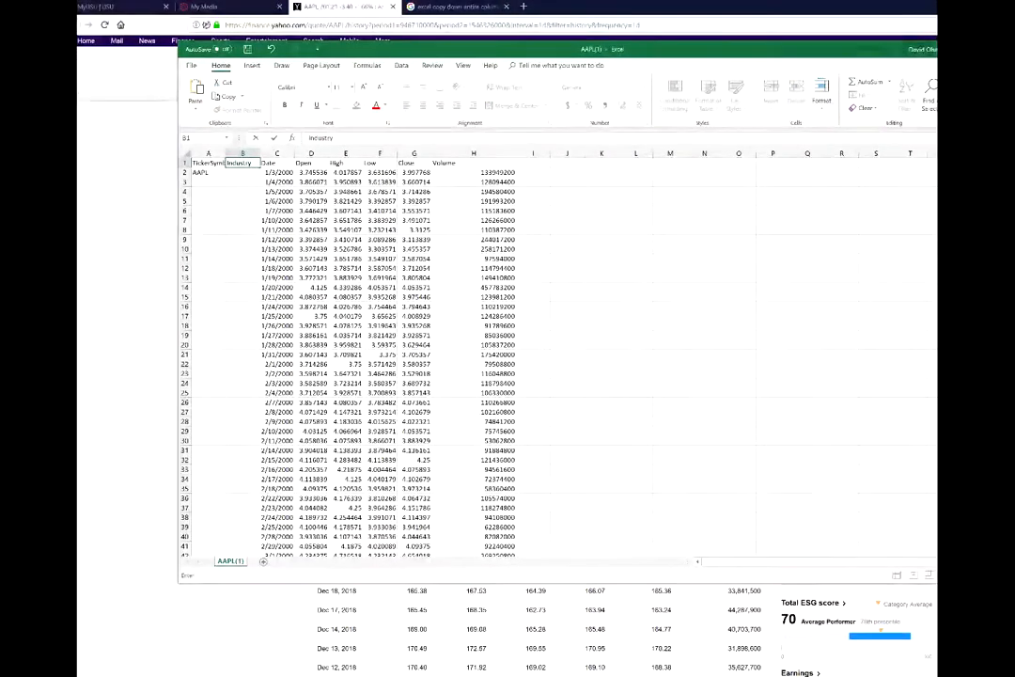
key("Return")
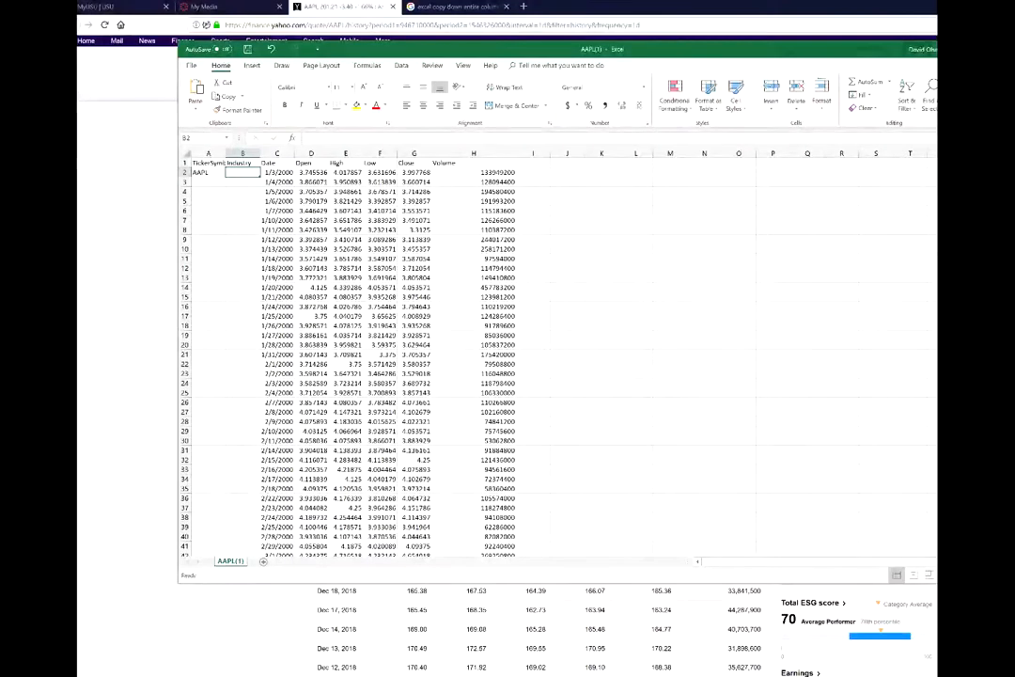
type("Tech")
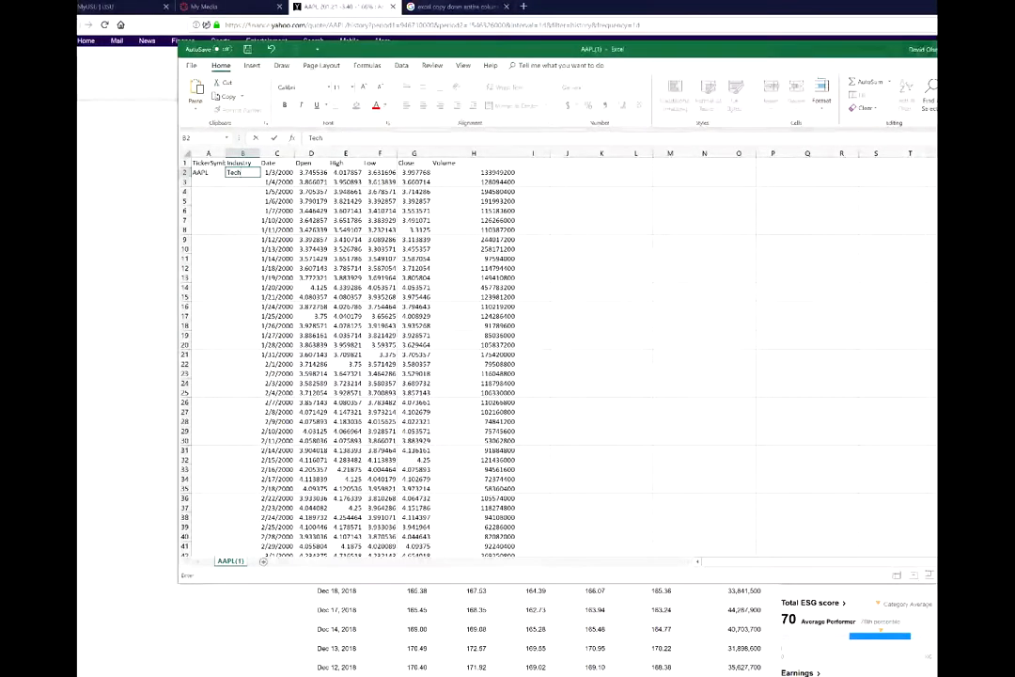
left_click(239, 200)
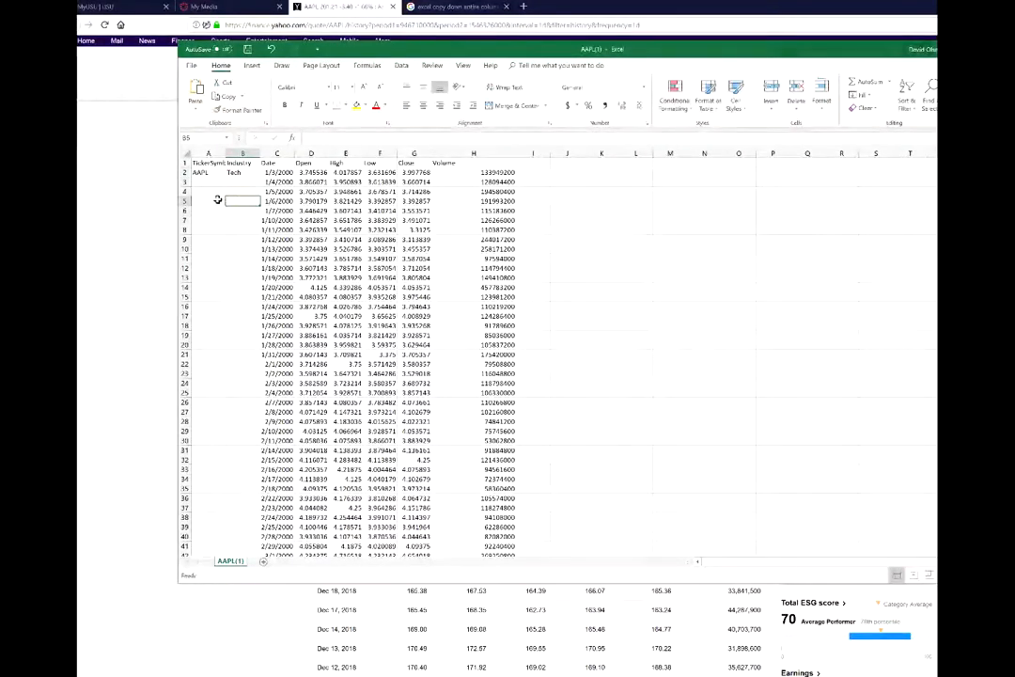
Select and copy the AAPL and Tech cells in A2:B2.
left_click_drag(200, 172, 243, 172)
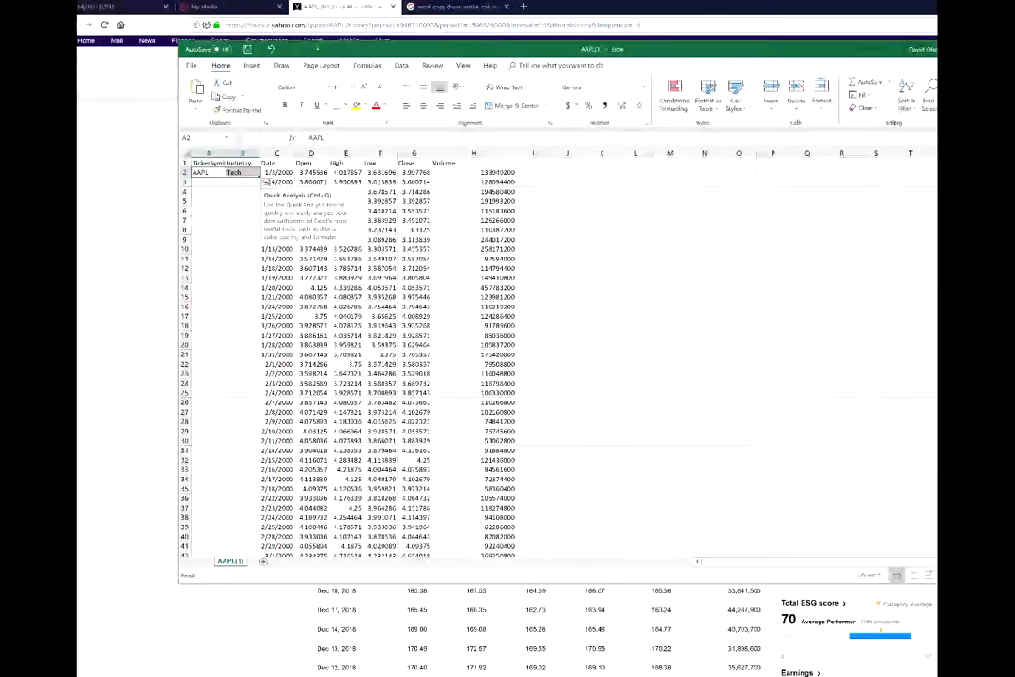
key("ctrl+shift+Down")
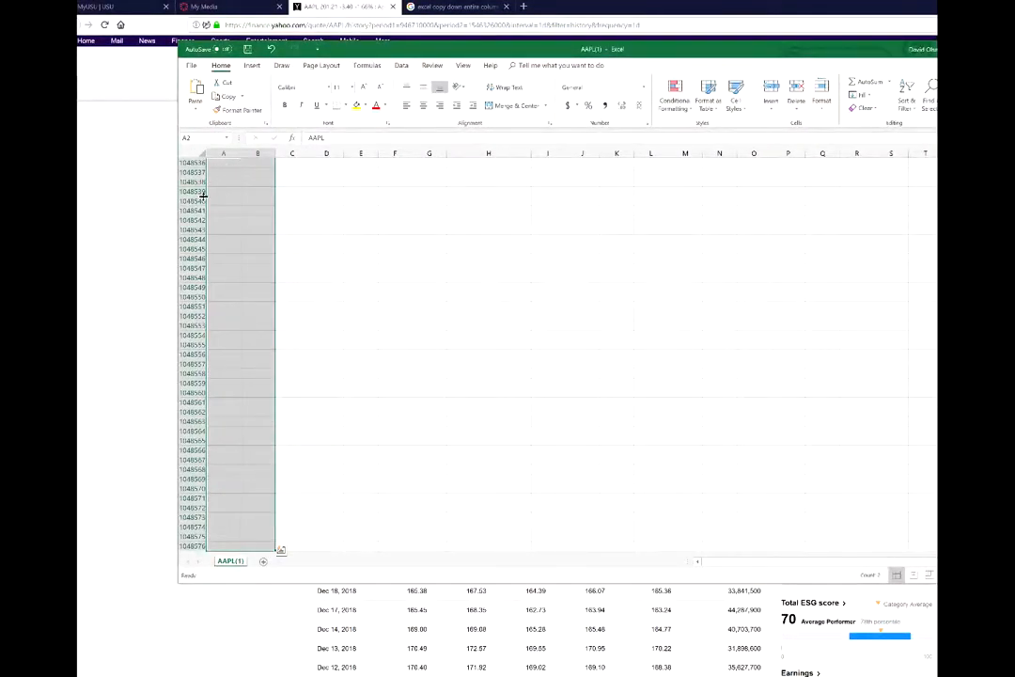
left_click(258, 297)
key("ctrl+Home")
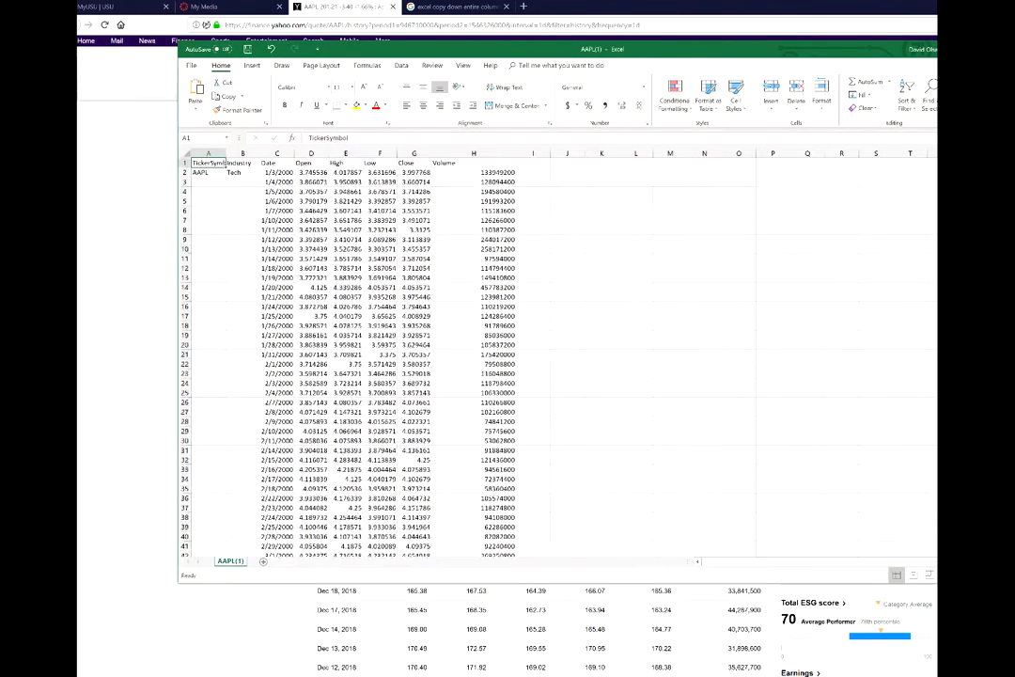
left_click_drag(207, 174, 223, 234)
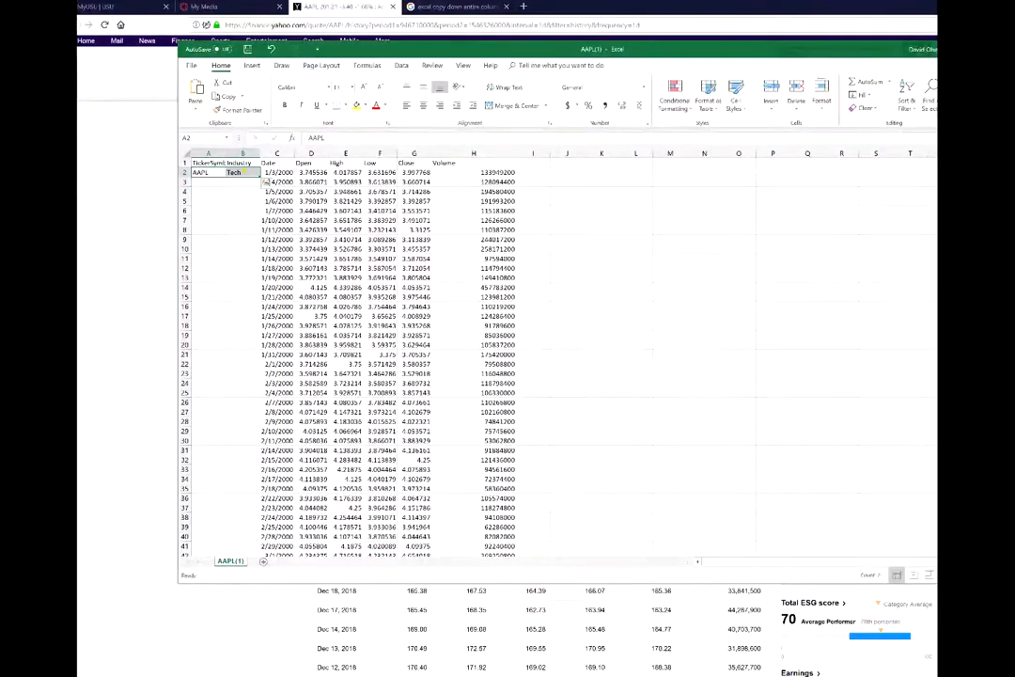
right_click(243, 173)
left_click(266, 190)
Paste AAPL and Tech into row 3, cells A3:B3.
left_click(209, 181)
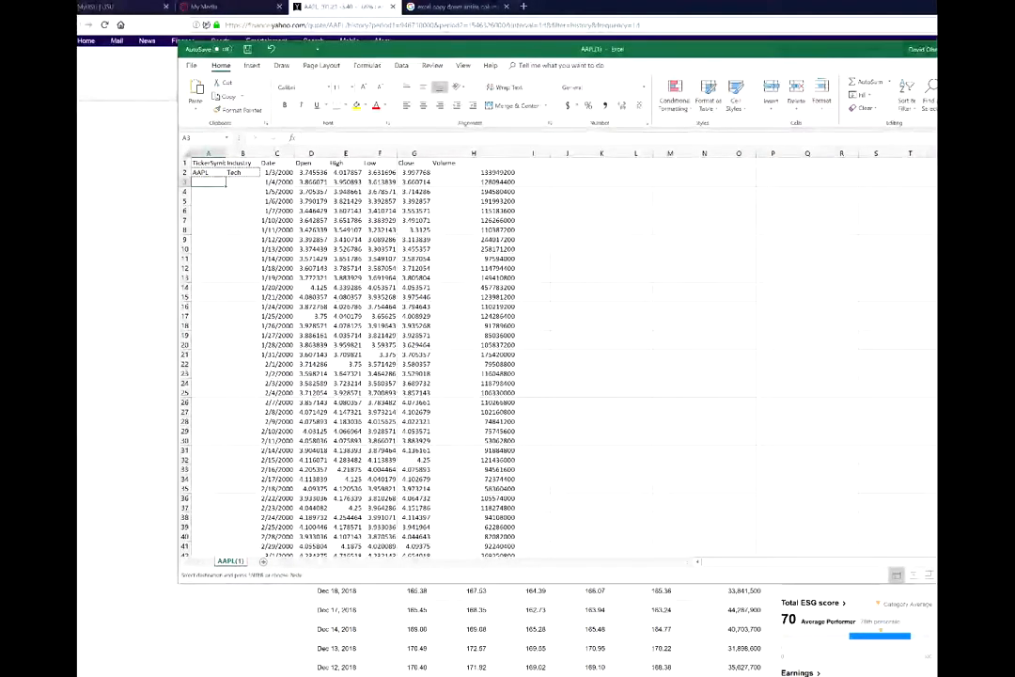
key("ctrl+shift+Down")
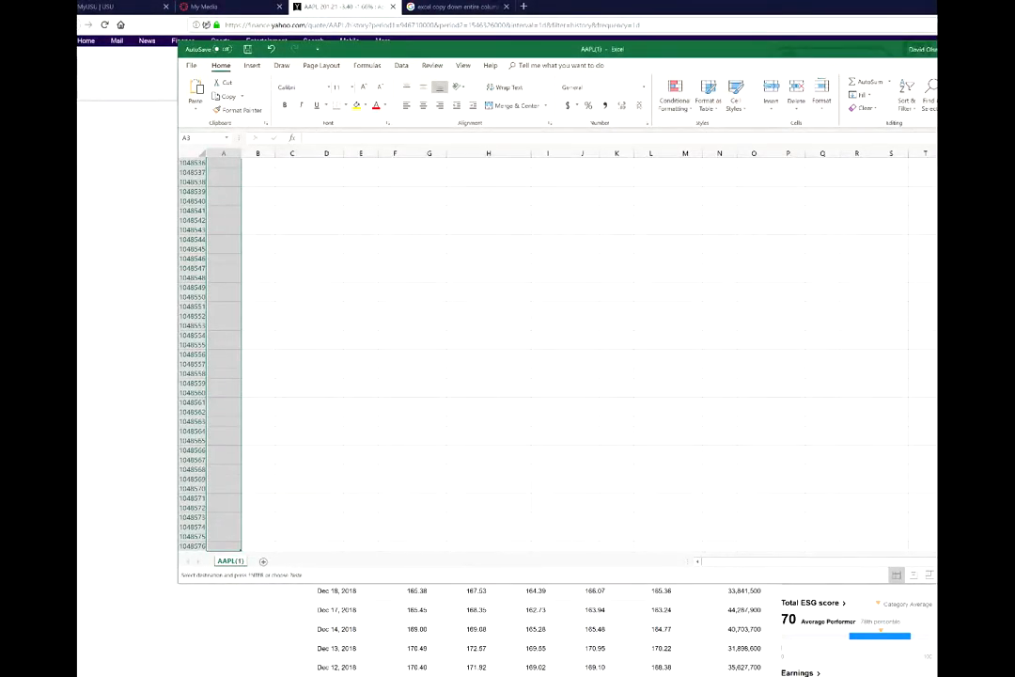
key("ctrl+v")
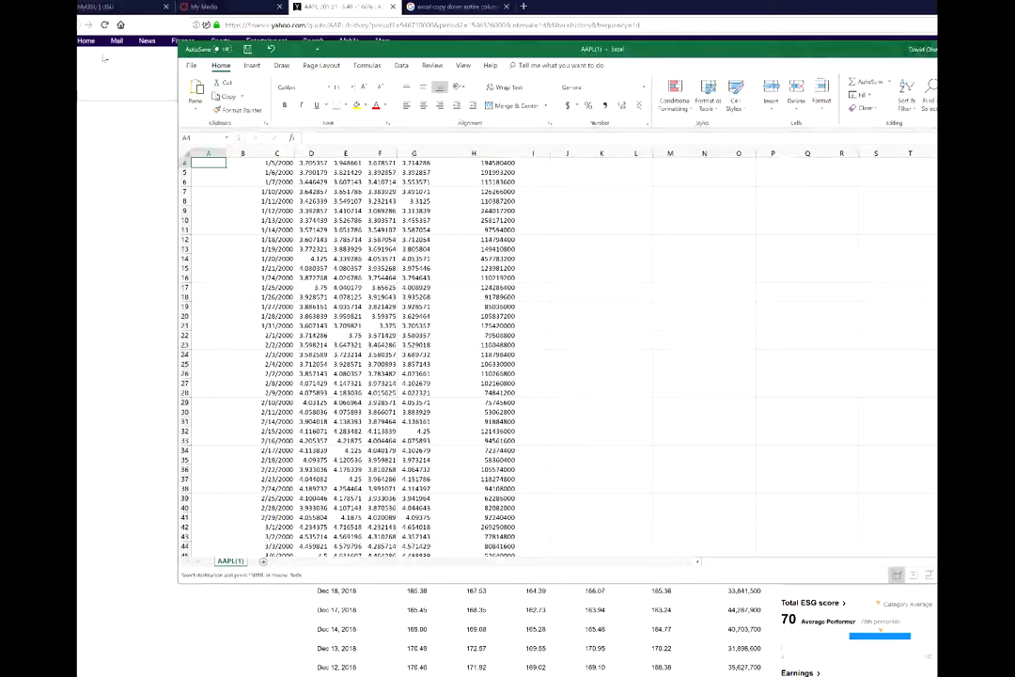
left_click(209, 211)
scroll(376, 191, "up", 1)
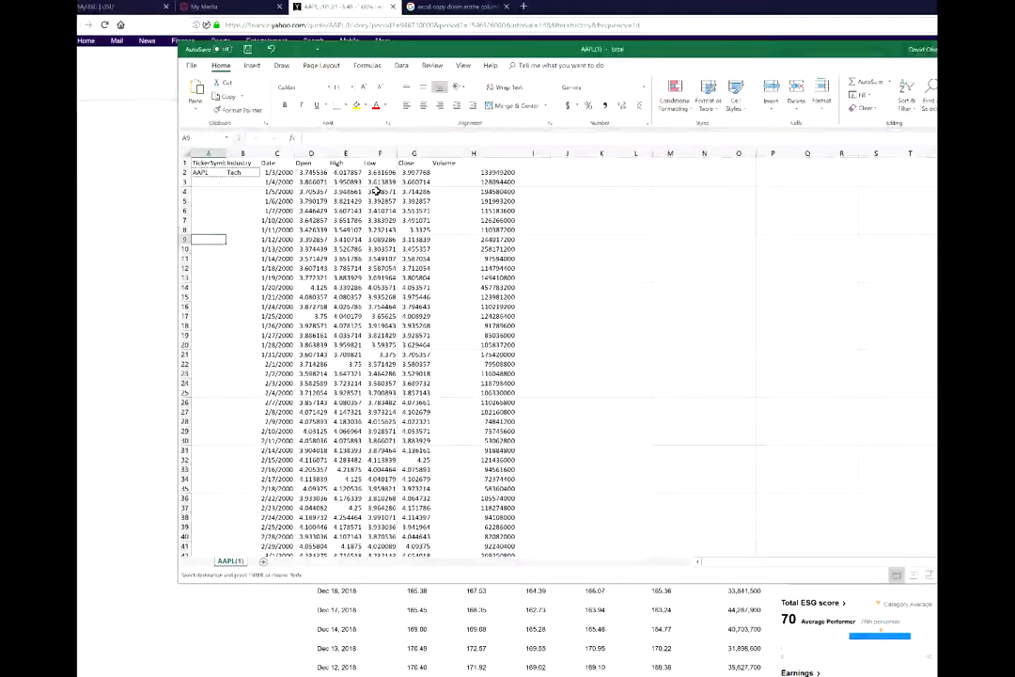
left_click(209, 181)
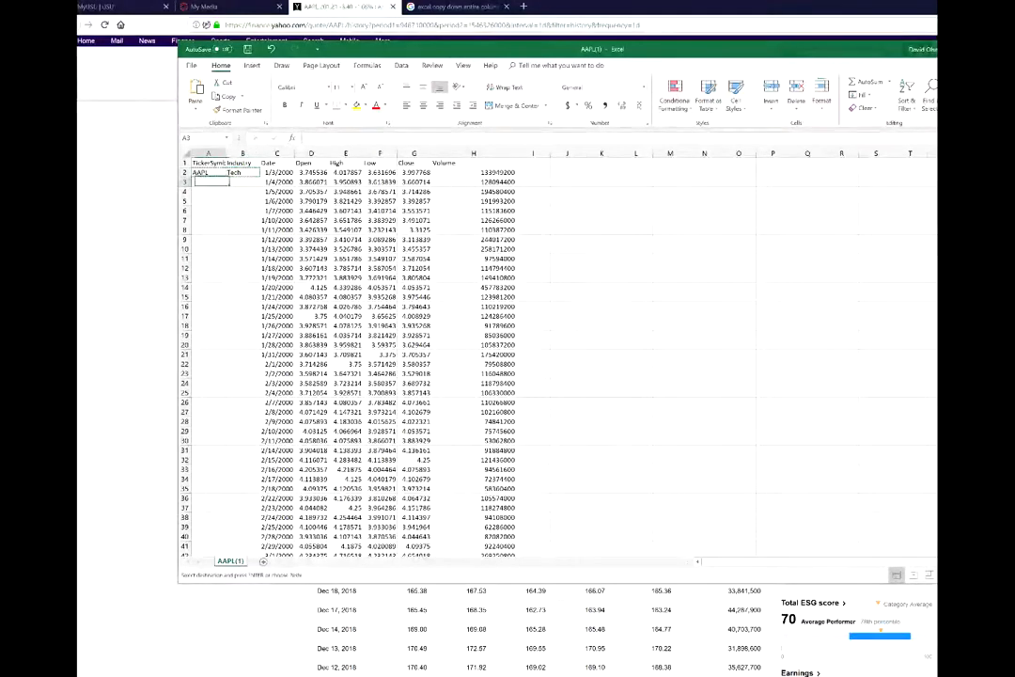
right_click(207, 181)
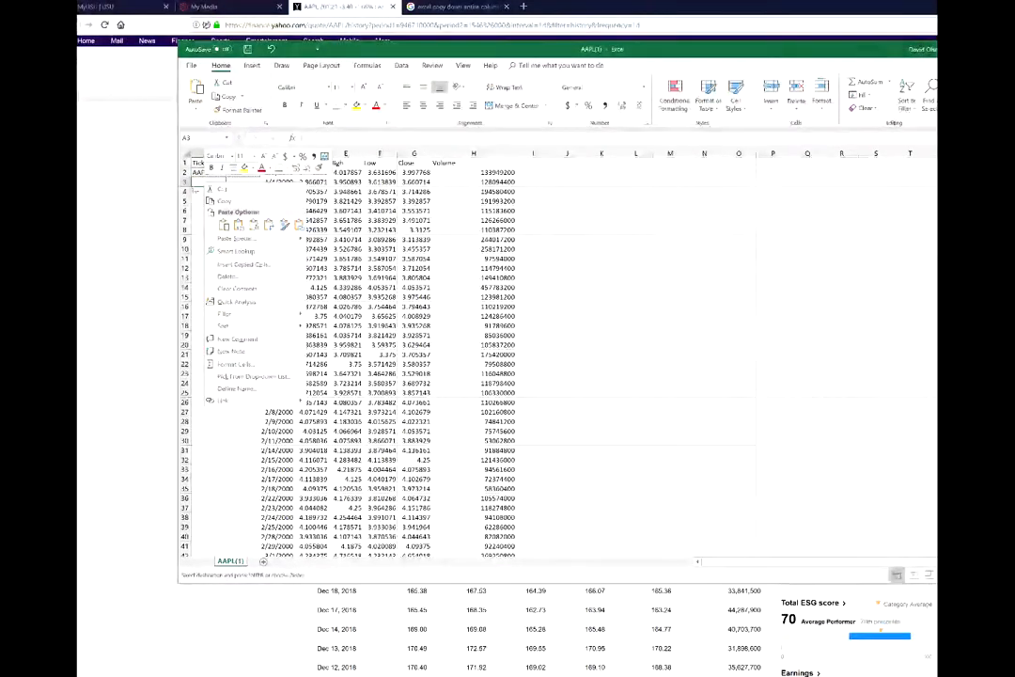
left_click(223, 226)
Drag AAPL and Tech down through all data rows, then return to the sheet's top.
left_click(245, 189)
left_click_drag(207, 182, 284, 530)
scroll(284, 376, "up", 20)
scroll(376, 357, "up", 20)
scroll(376, 357, "up", 9)
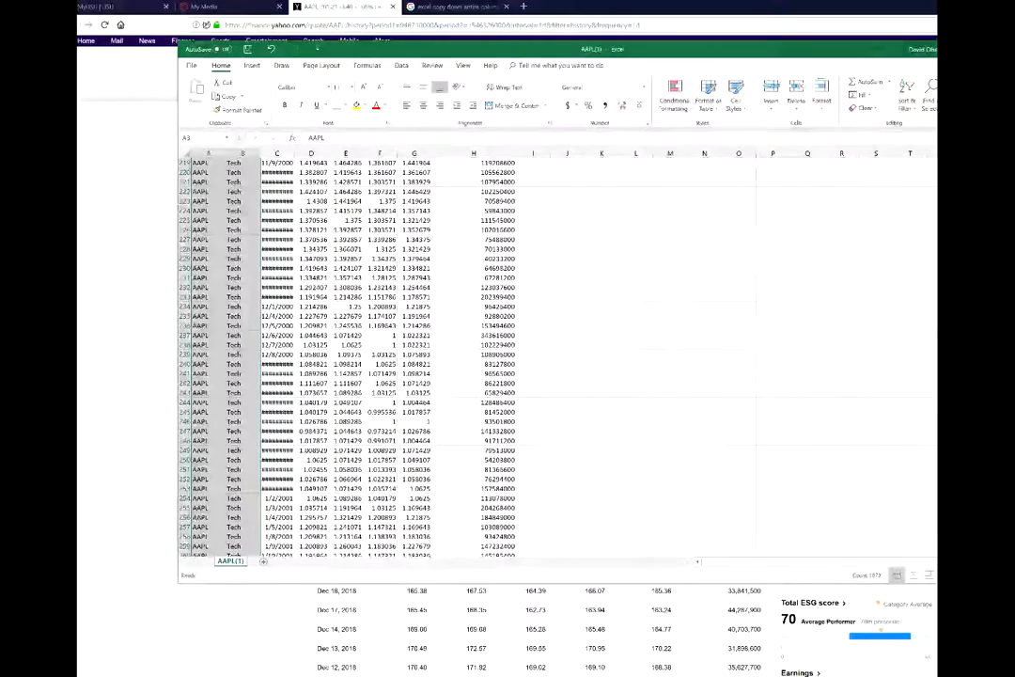
key("ctrl+Home")
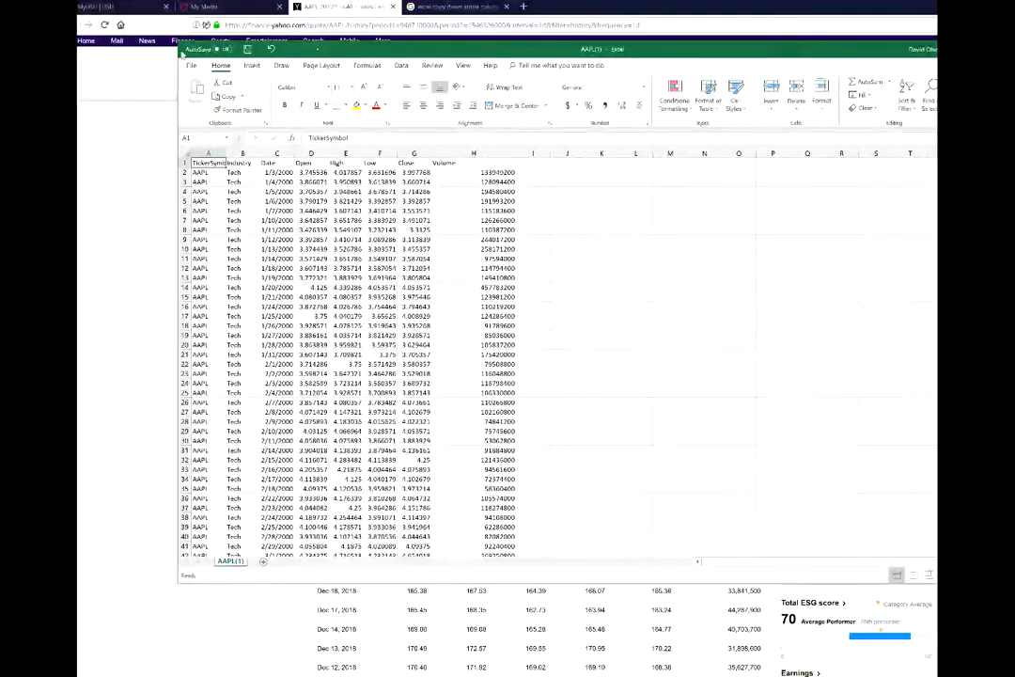
Save as Excel Workbook (*.xlsx) named AAPL, replacing the existing AAPL.xlsx.
left_click(192, 66)
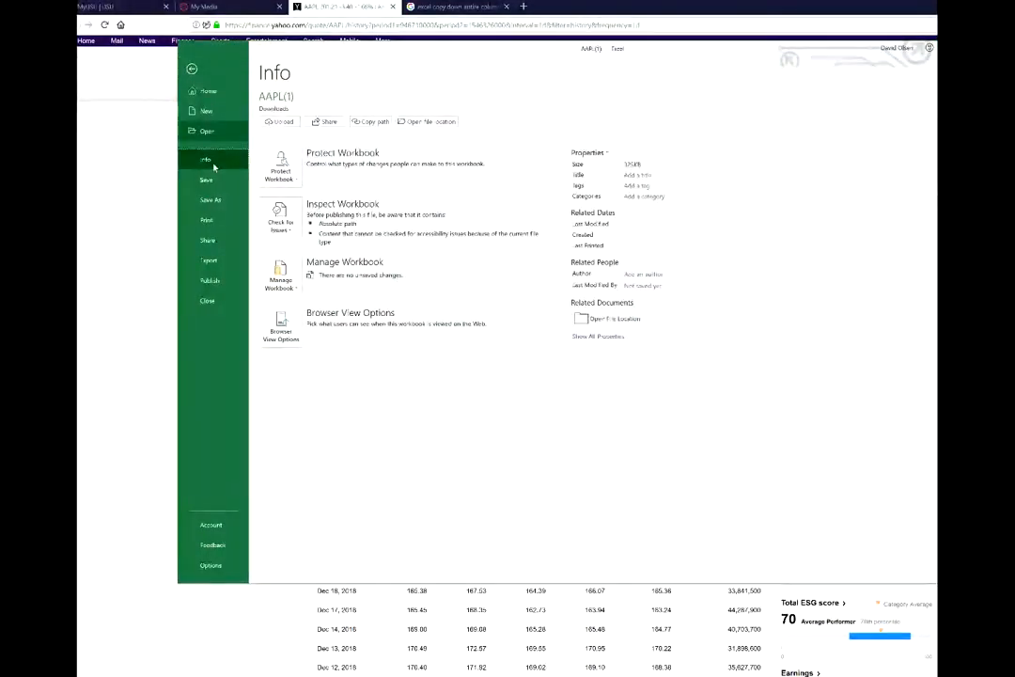
left_click(210, 199)
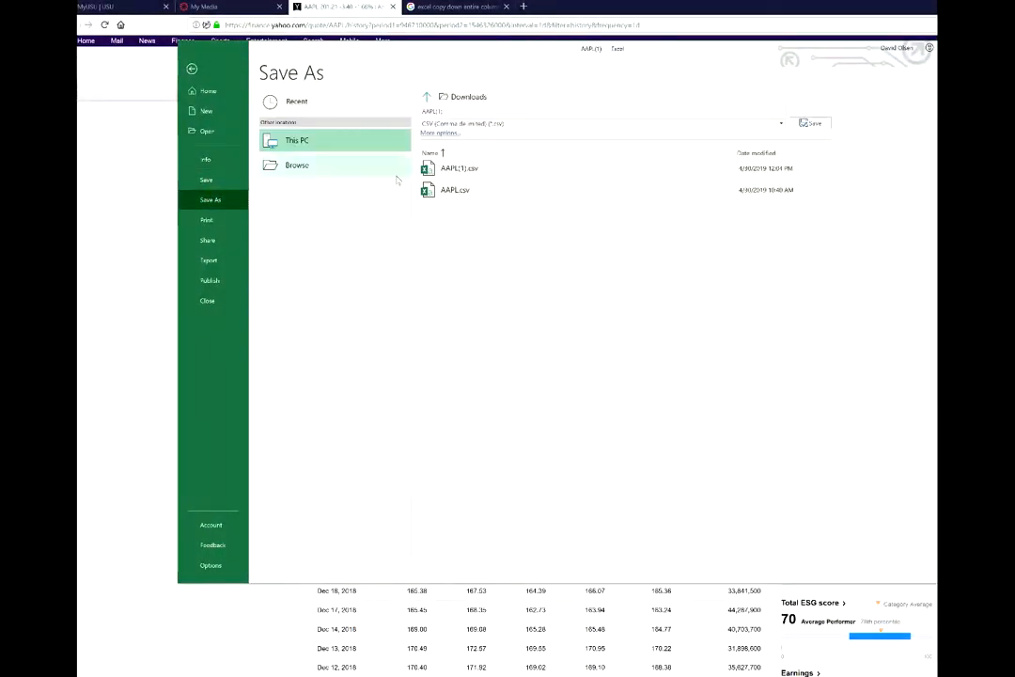
left_click(782, 123)
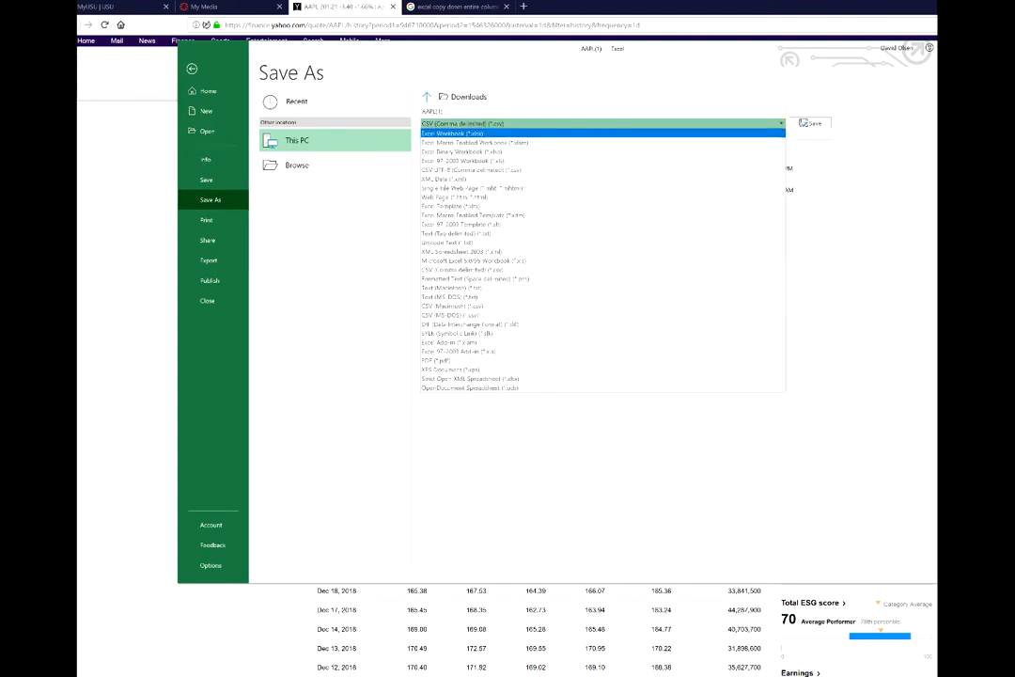
left_click(742, 132)
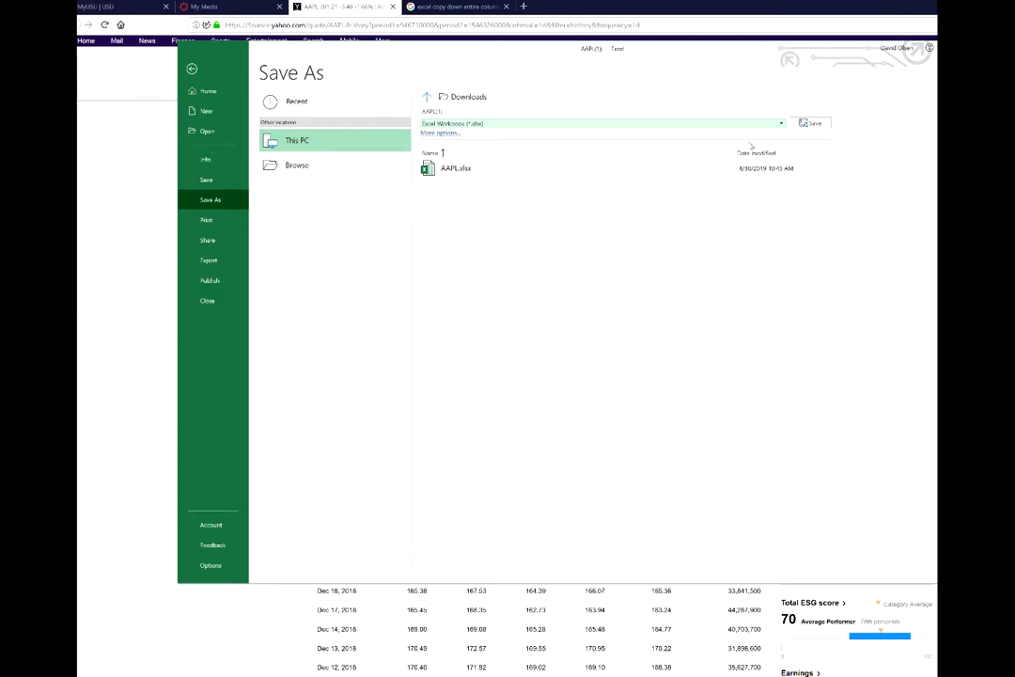
left_click(647, 113)
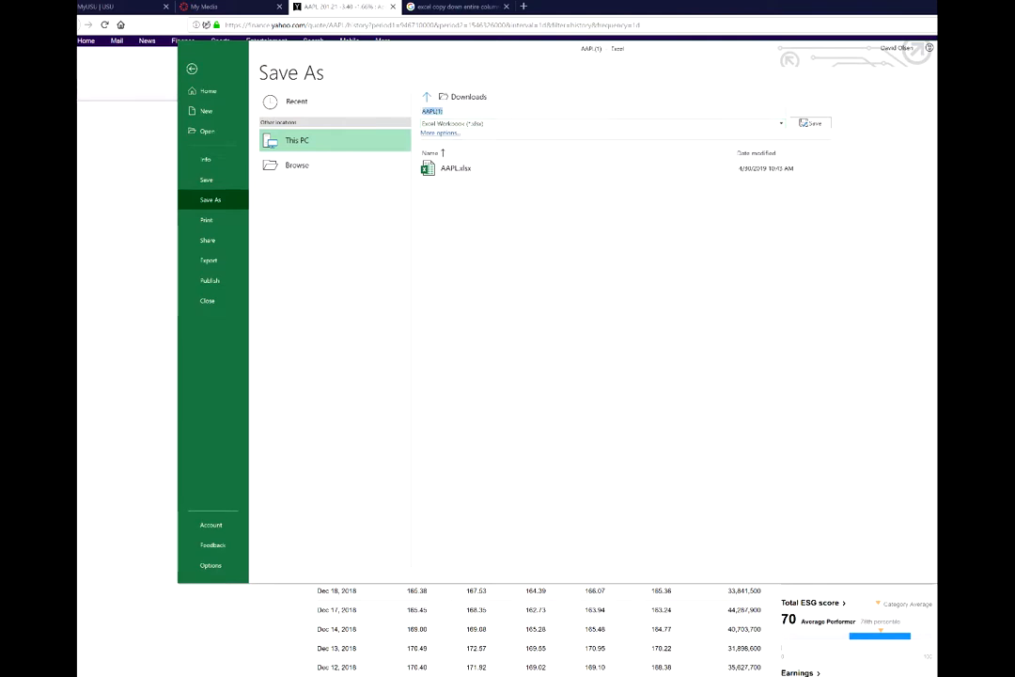
key("End")
key("BackSpace")
key("BackSpace")
key("BackSpace")
left_click(810, 123)
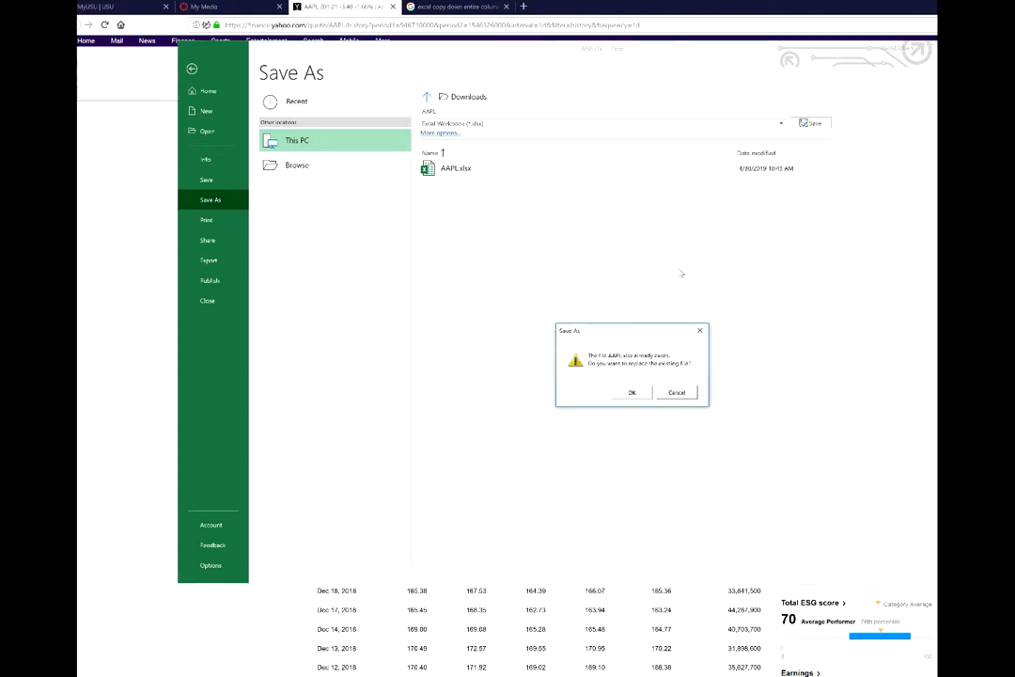
left_click(634, 392)
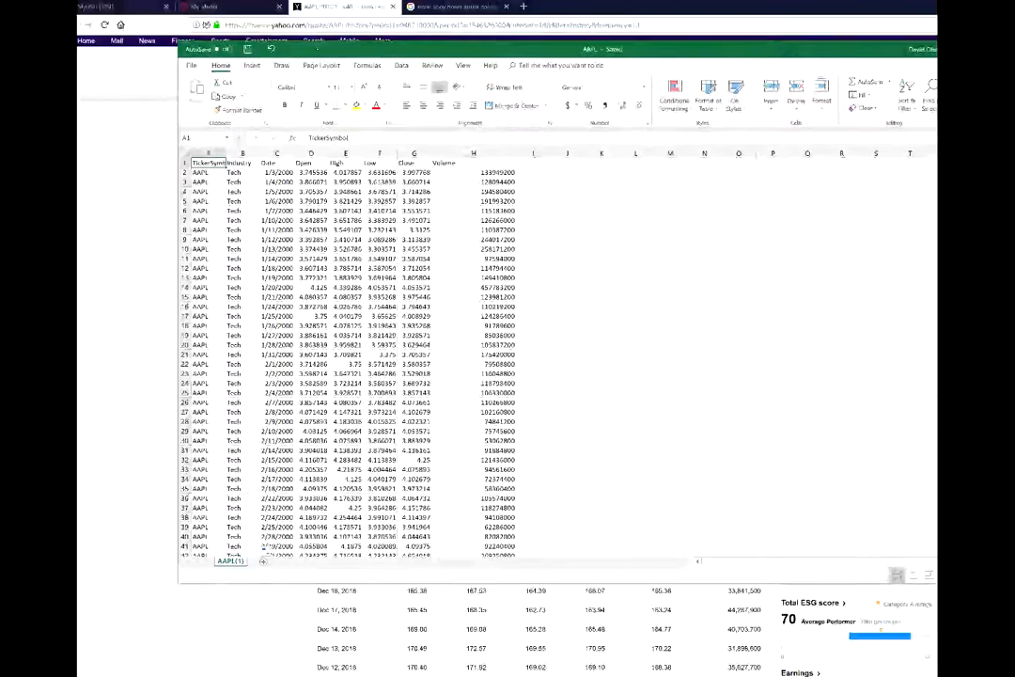
Switch from Excel to SSMS and expand and select StockDB in Object Explorer.
left_click(525, 633)
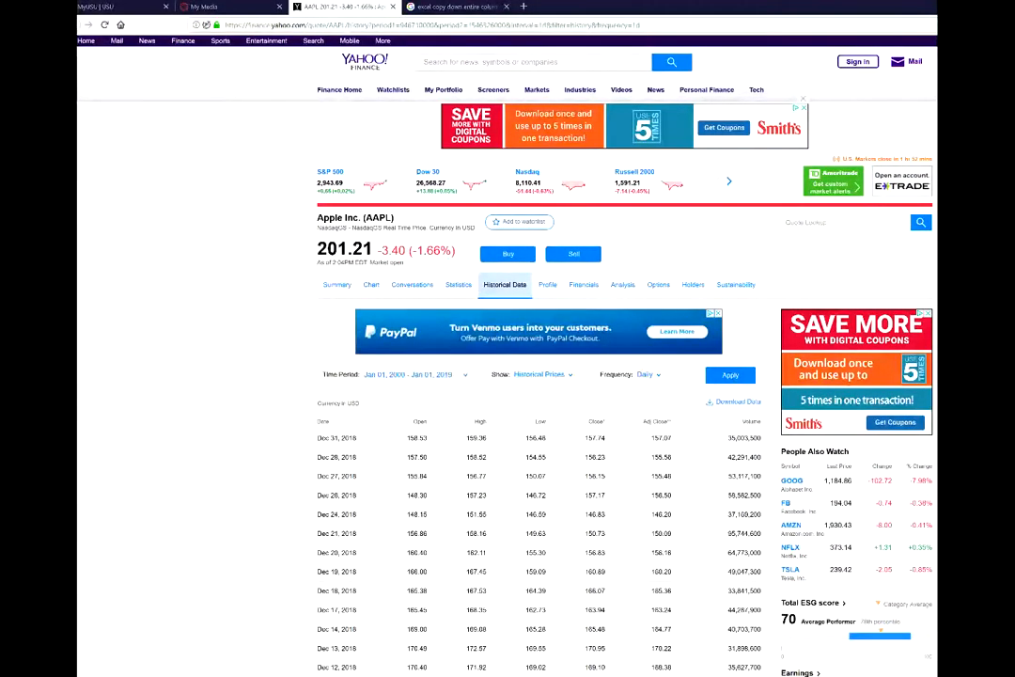
key("alt+Tab")
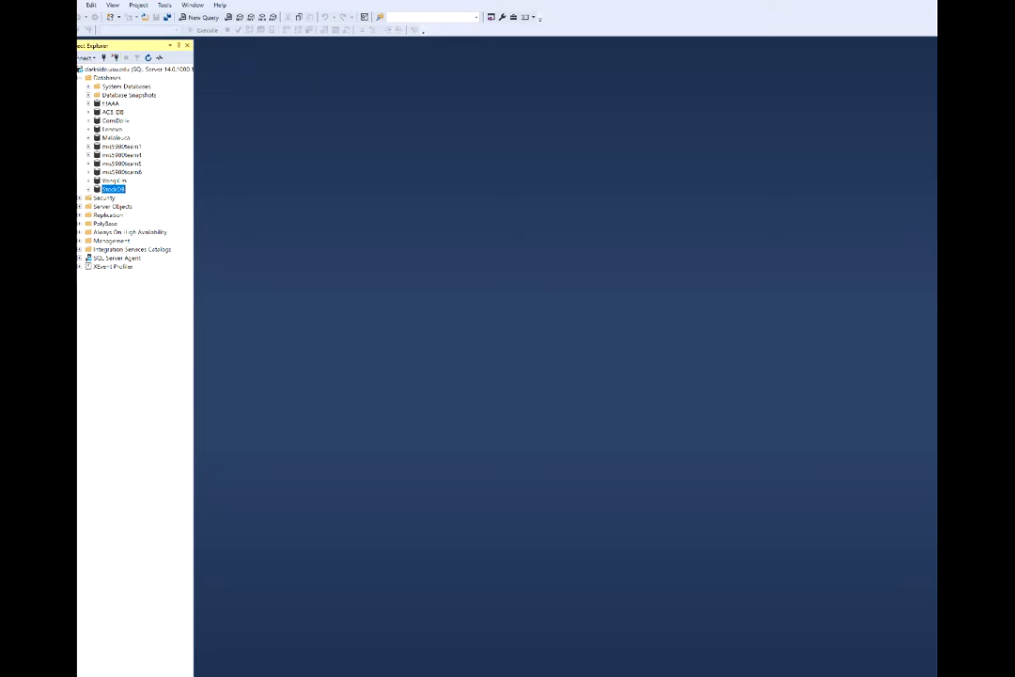
double_click(114, 189)
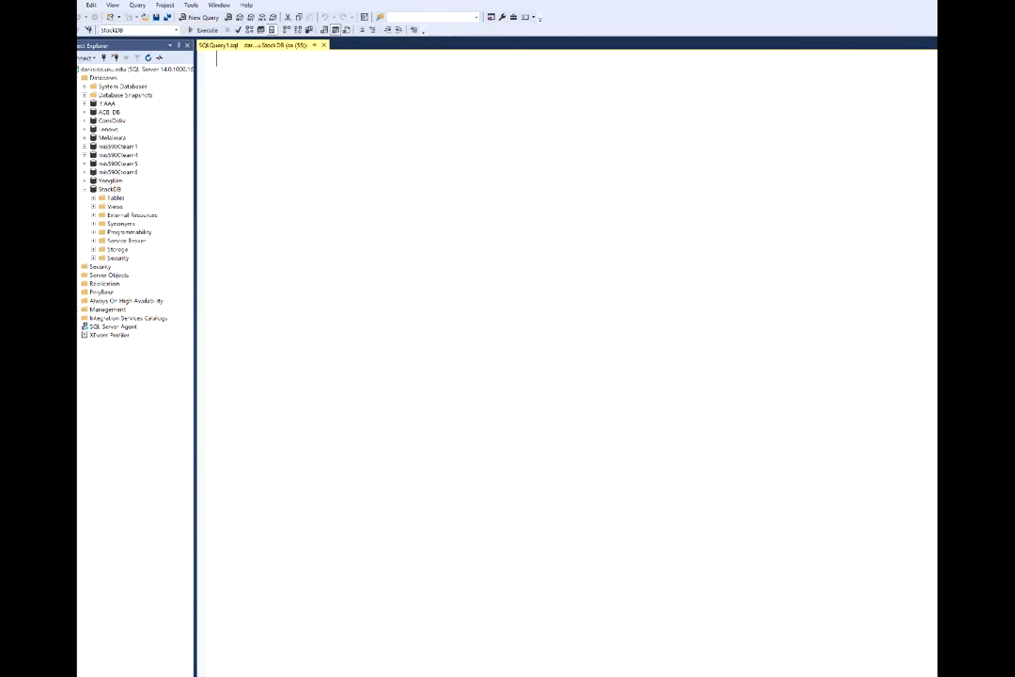
left_click(109, 189)
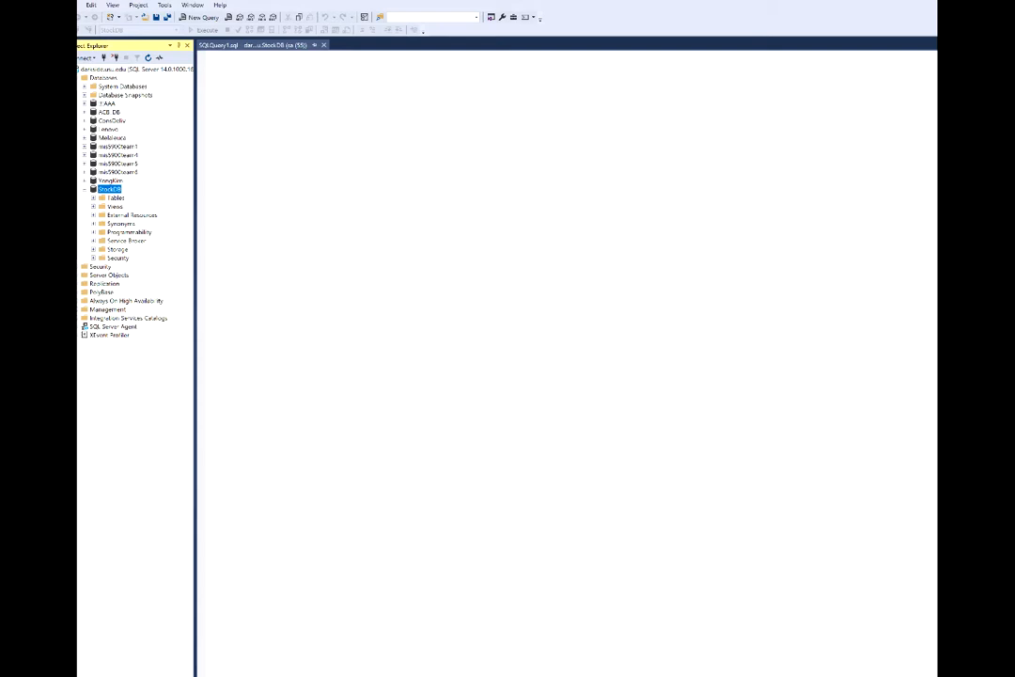
Launch the Import Data wizard from the StockDB database's Tasks menu.
right_click(115, 189)
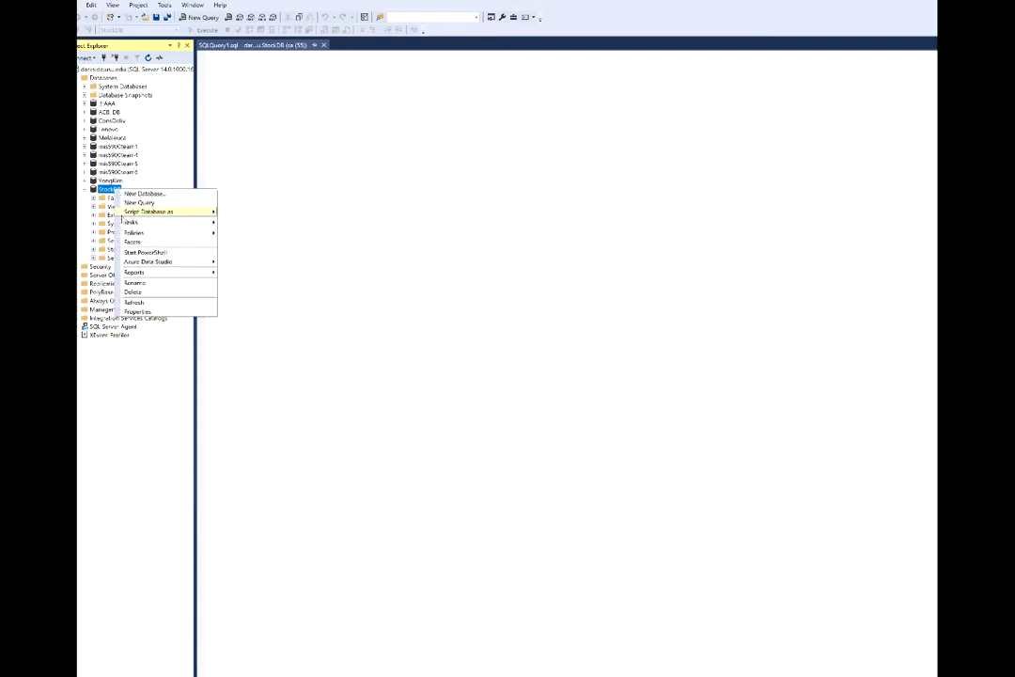
mouse_move(151, 222)
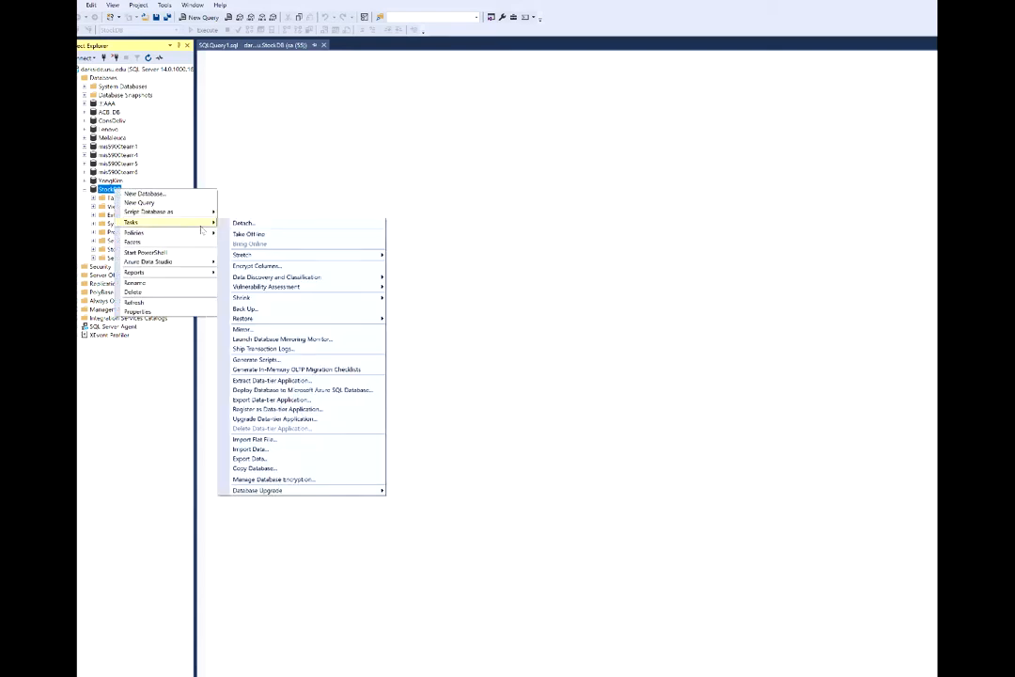
left_click(282, 448)
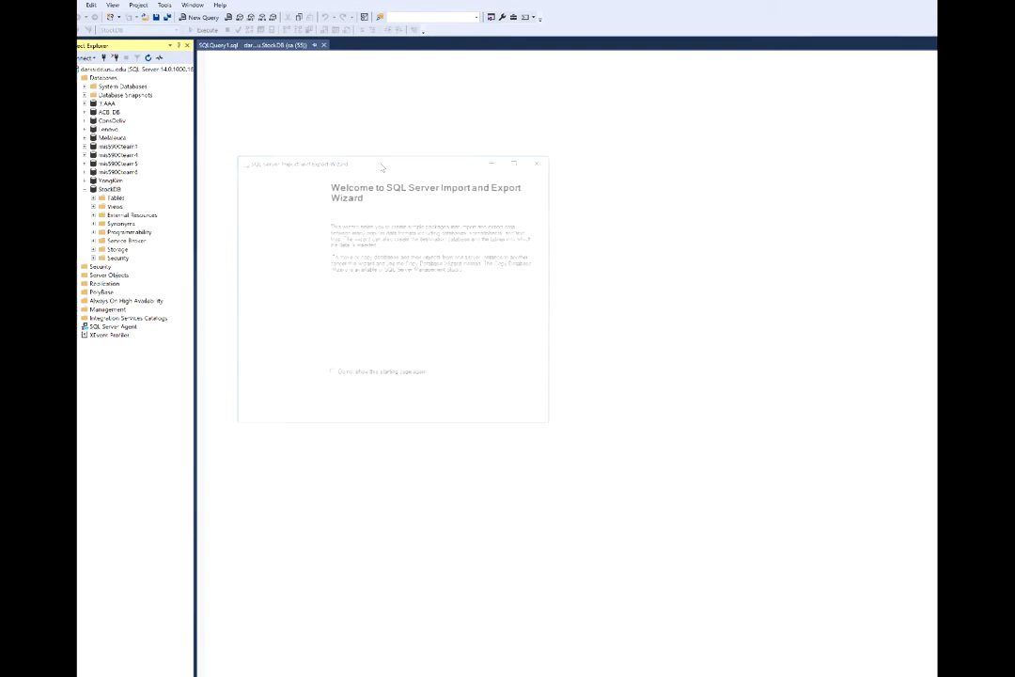
left_click(452, 414)
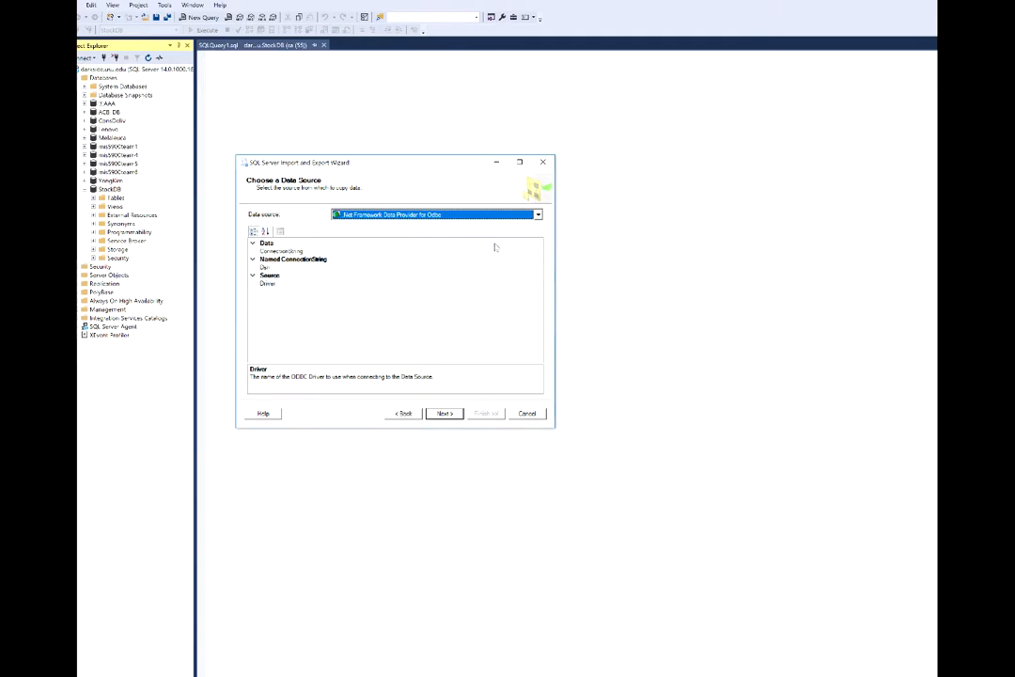
Set Microsoft Excel as the data source using Downloads\AAPL.xlsx.
left_click(538, 215)
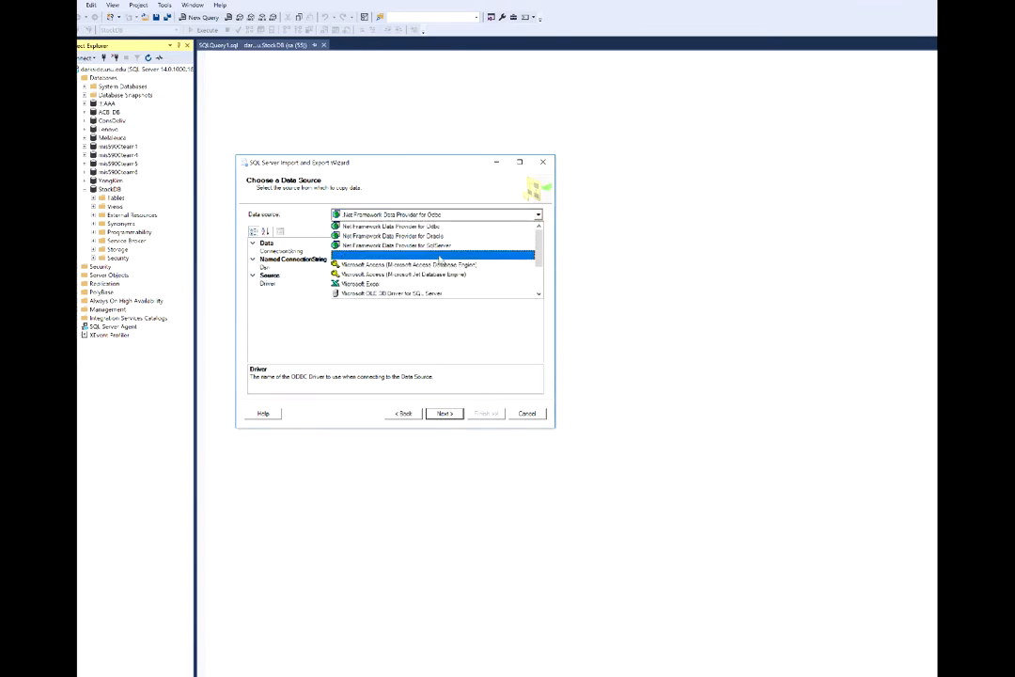
left_click(413, 284)
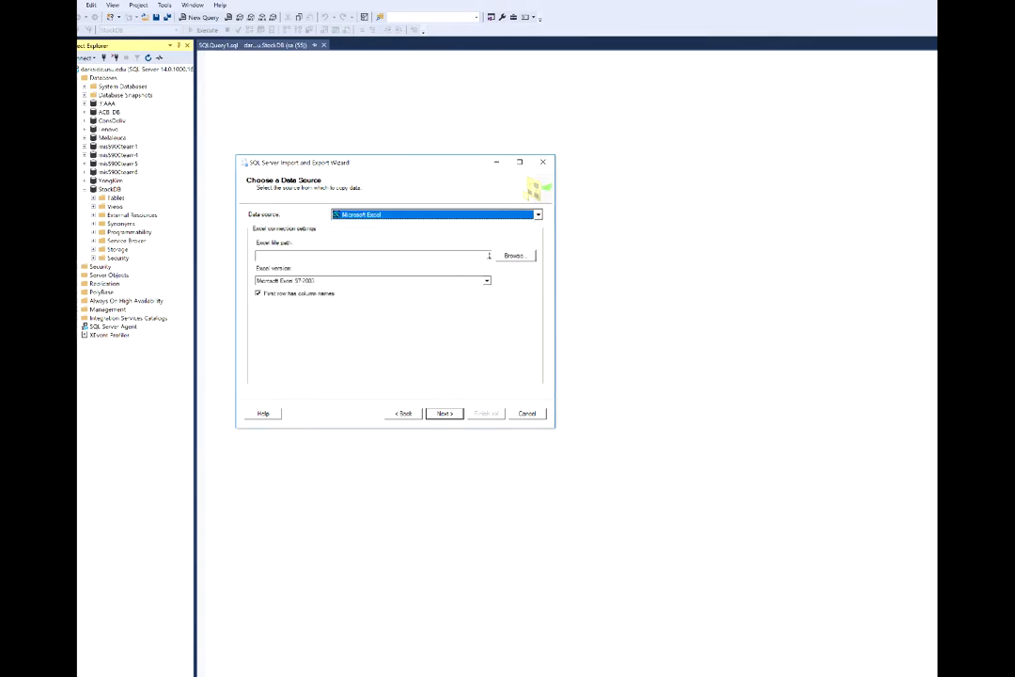
left_click(515, 256)
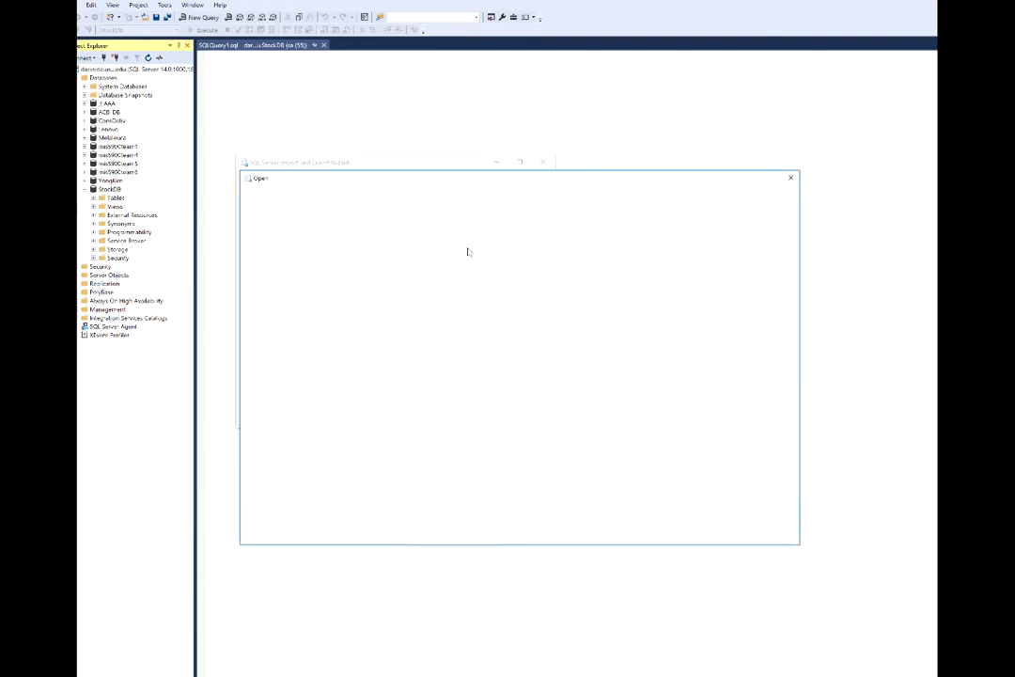
left_click(362, 243)
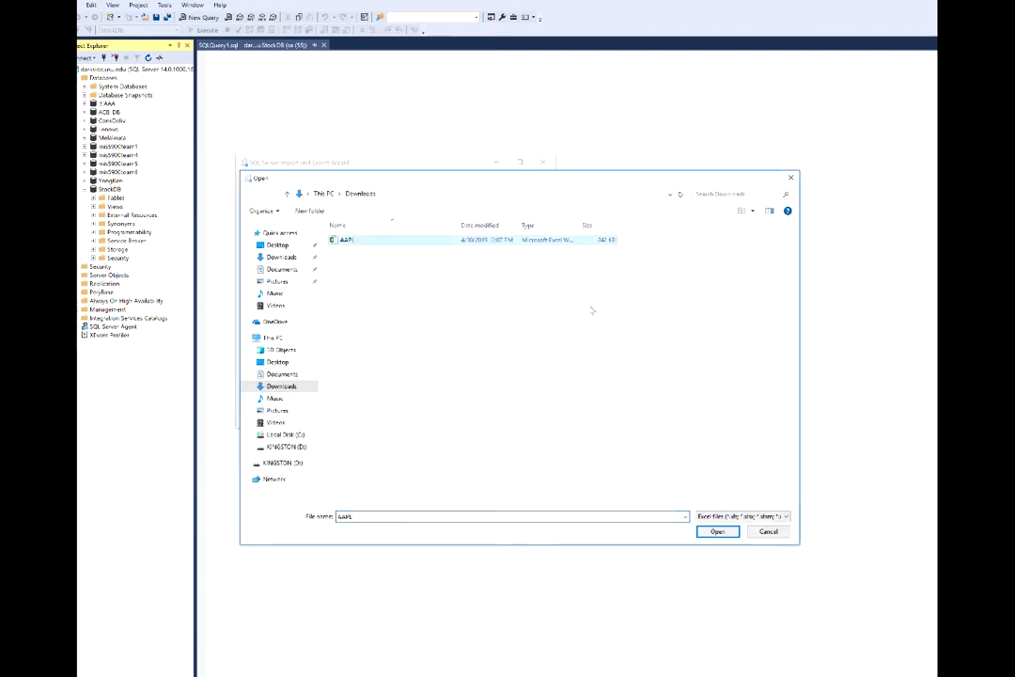
left_click(709, 530)
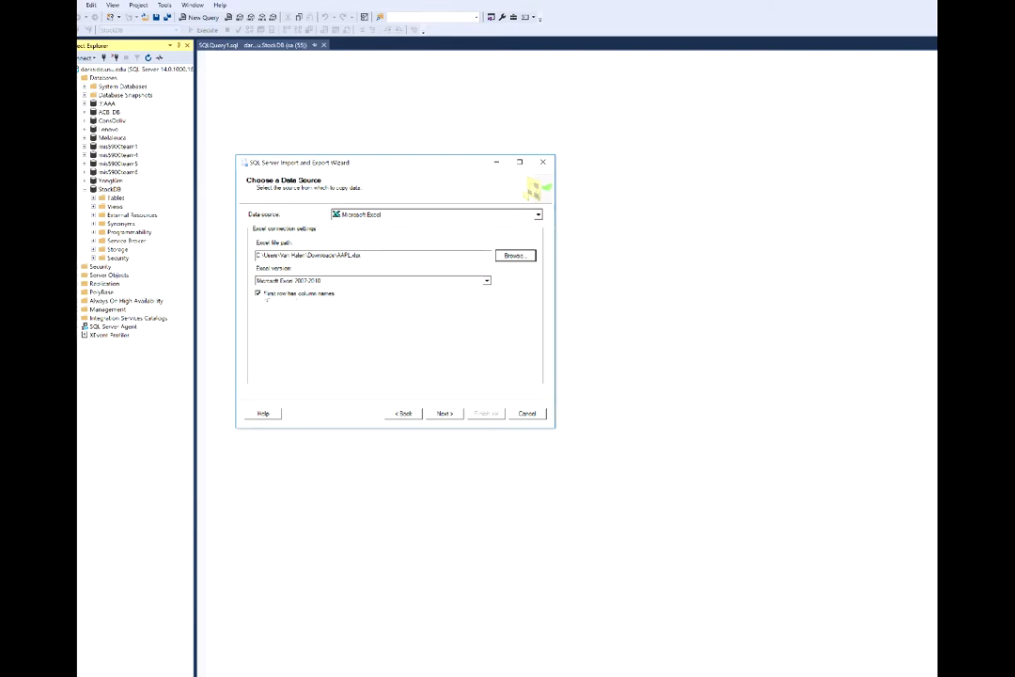
left_click(442, 413)
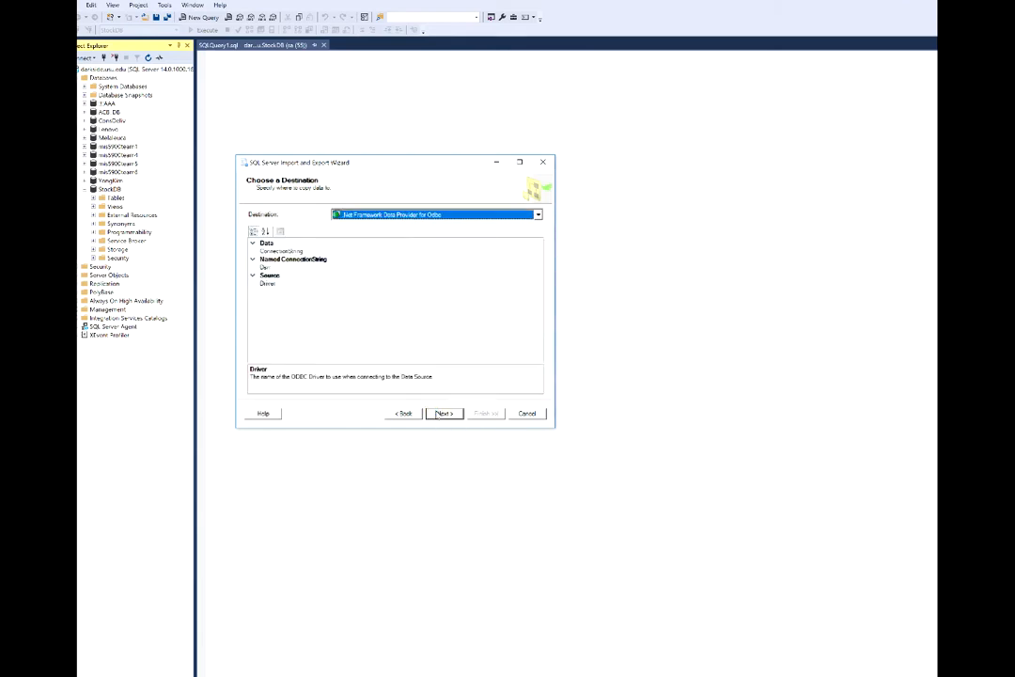
Choose SQL Server Native Client 11.0 as the import destination.
left_click(539, 215)
scroll(456, 256, "down", 2)
left_click(411, 293)
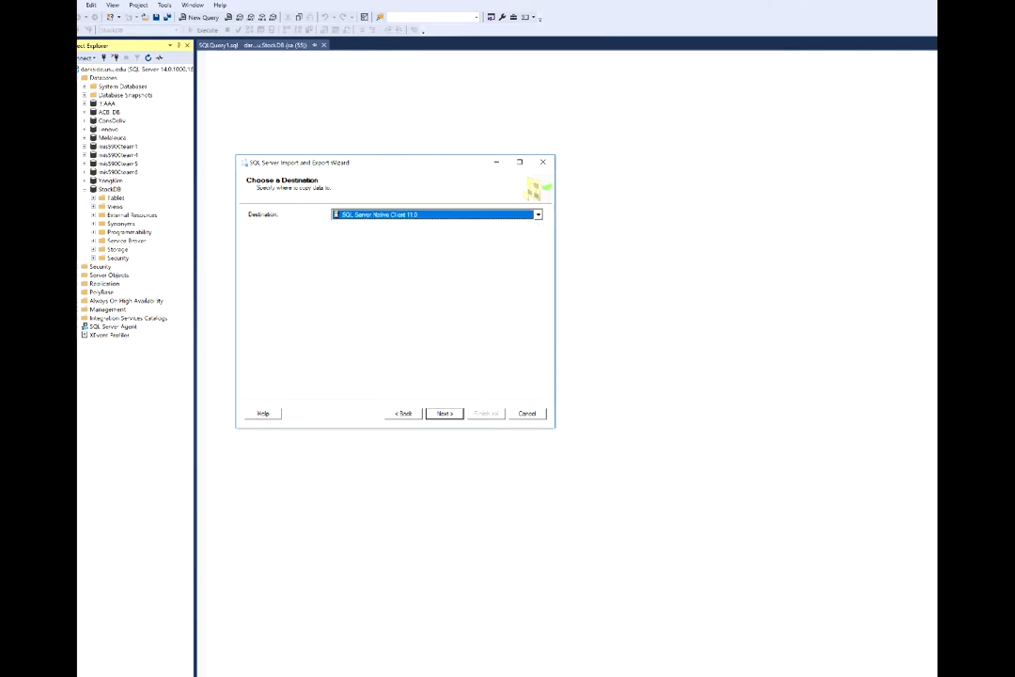
Switch to SQL Server Authentication and enter the login user name and password.
left_click(344, 268)
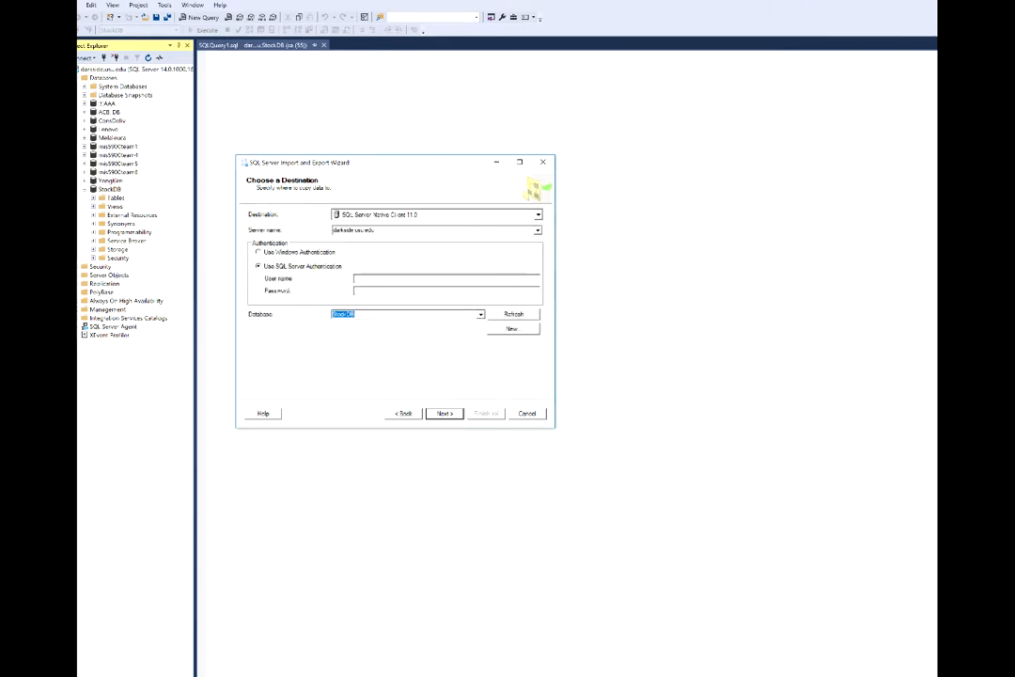
left_click(384, 274)
type("sa12")
key("BackSpace")
key("BackSpace")
key("BackSpace")
key("BackSpace")
key("BackSpace")
key("BackSpace")
key("BackSpace")
key("BackSpace")
type("123")
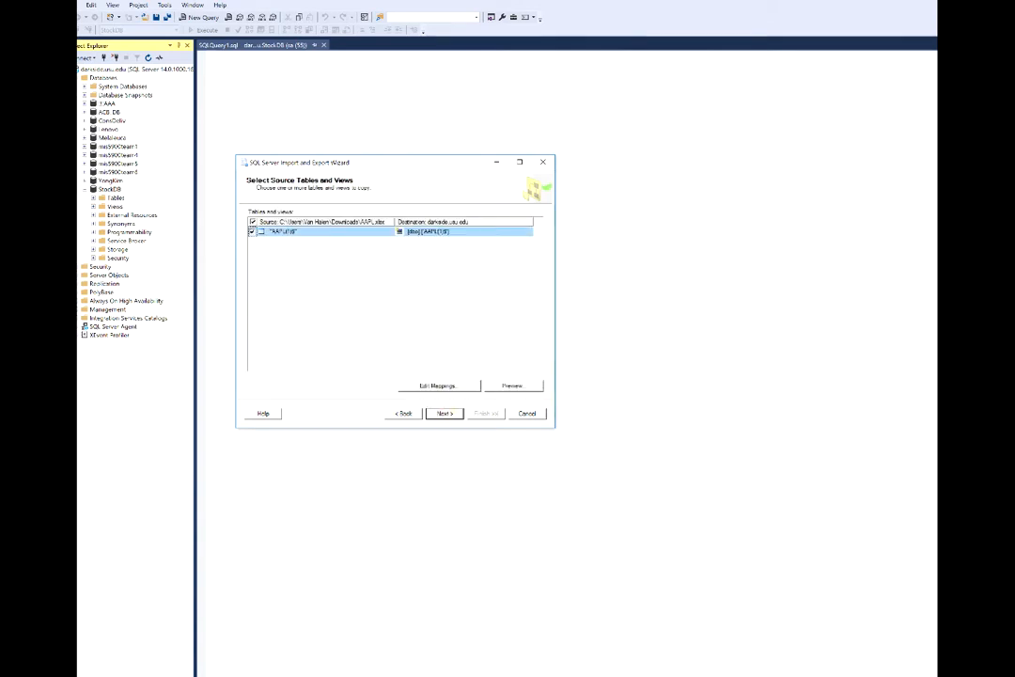
Finish the import of 4779 rows into [dbo].[AAPL$] and close the wizard.
left_click(444, 414)
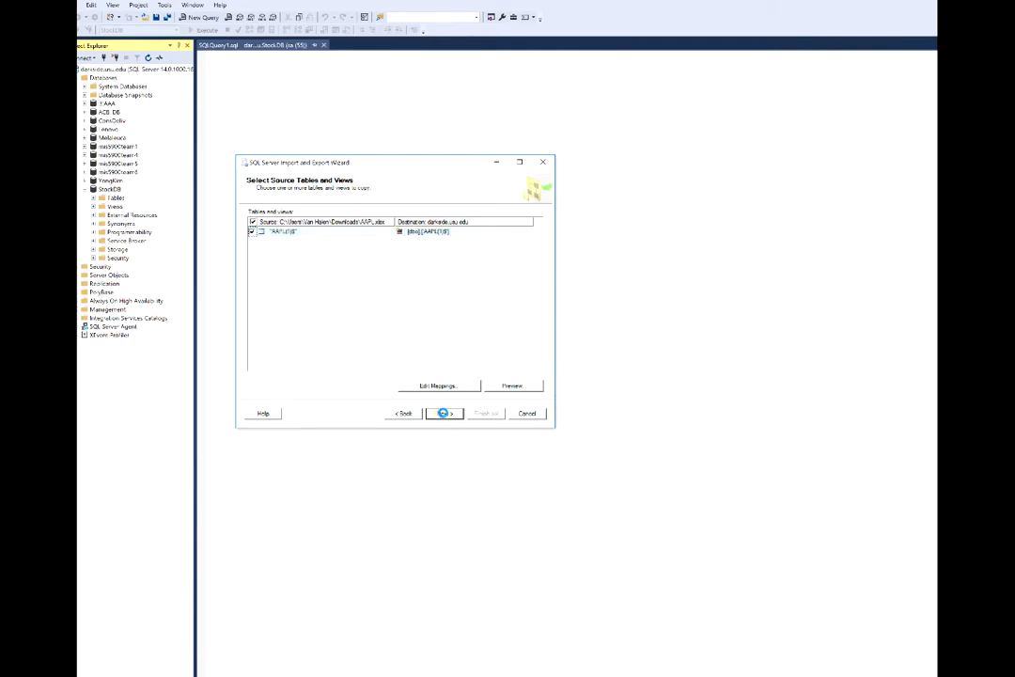
left_click(444, 414)
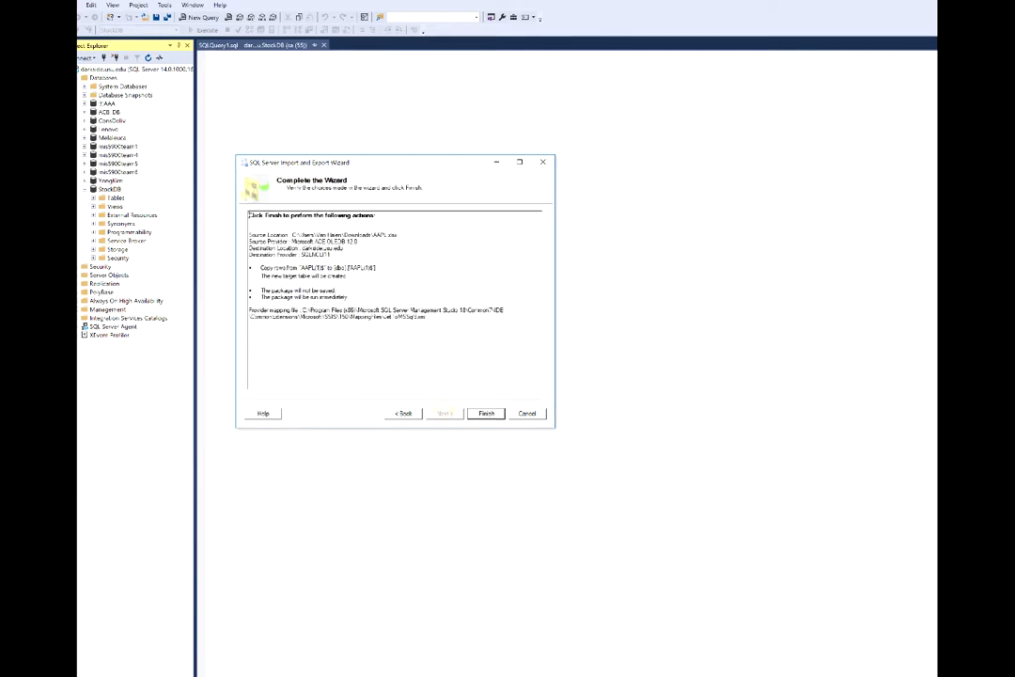
left_click(486, 414)
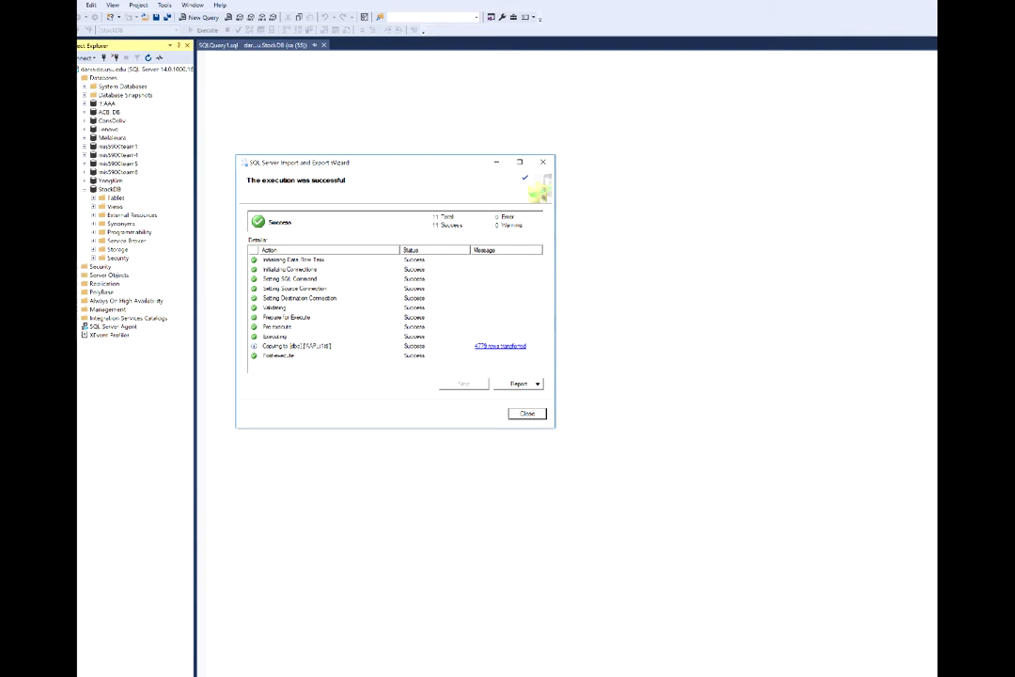
left_click(528, 414)
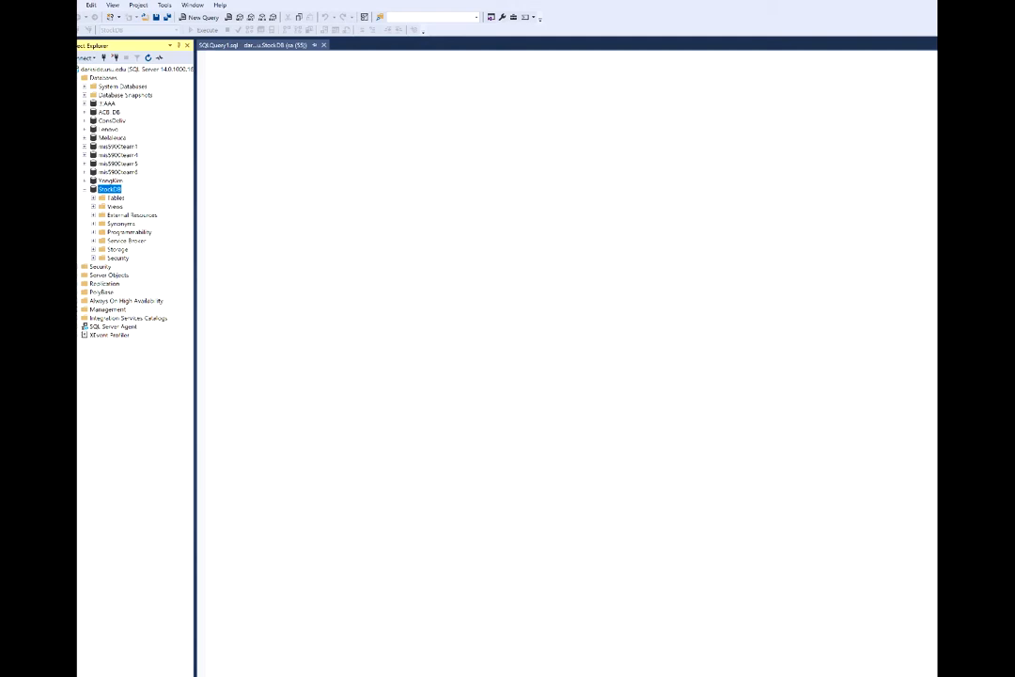
Rename dbo.AAPL(1)$ under StockDB's Tables to StockData and confirm the change.
left_click(93, 198)
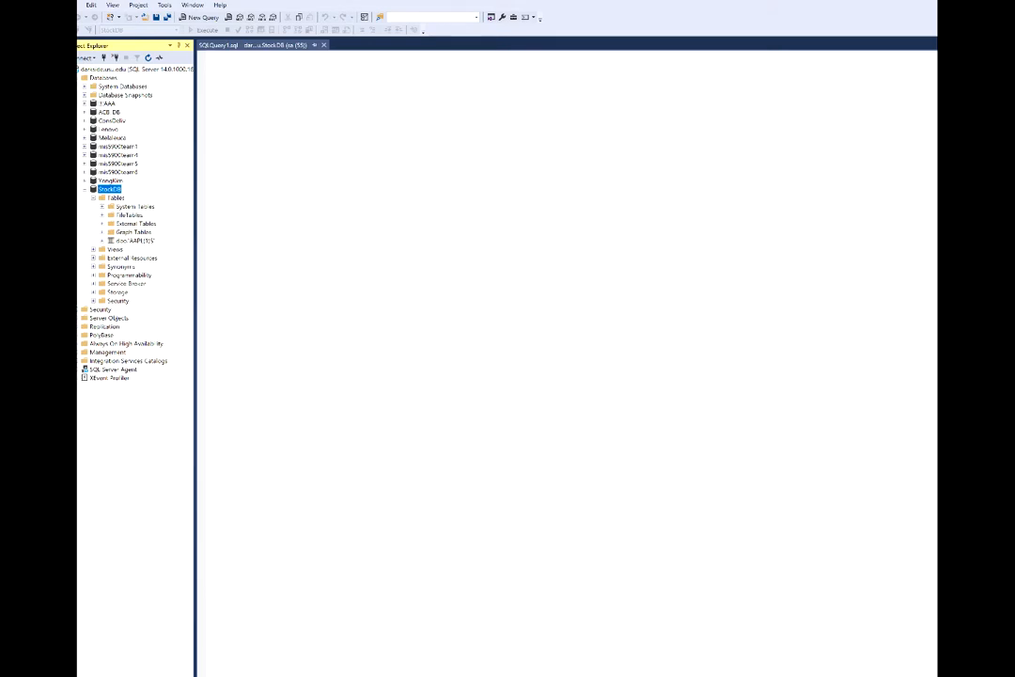
left_click(131, 240)
right_click(133, 241)
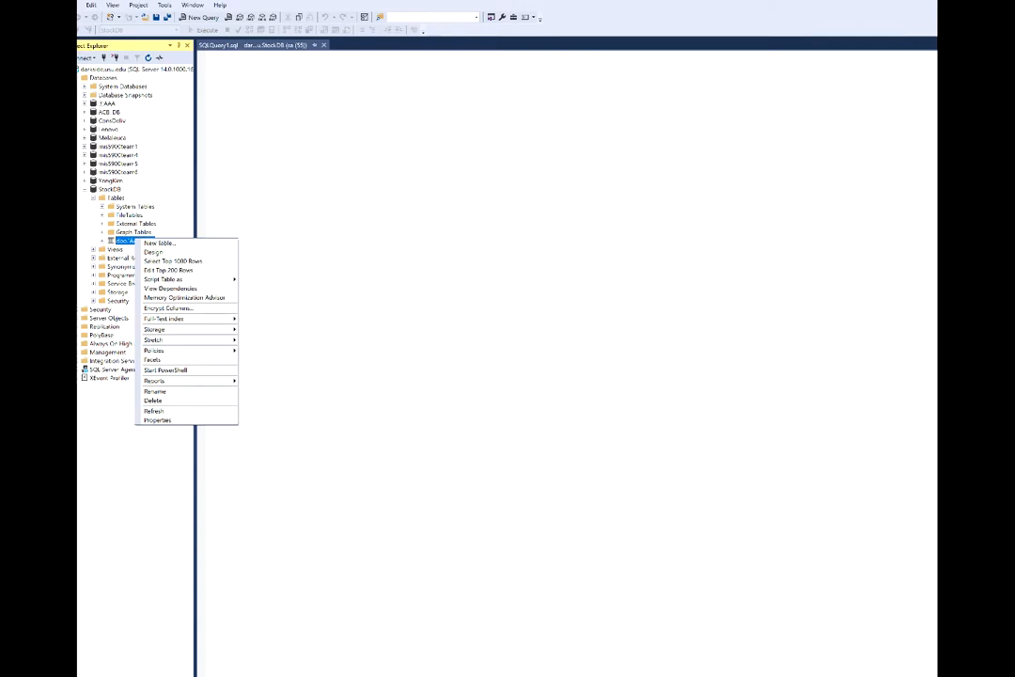
left_click(122, 241)
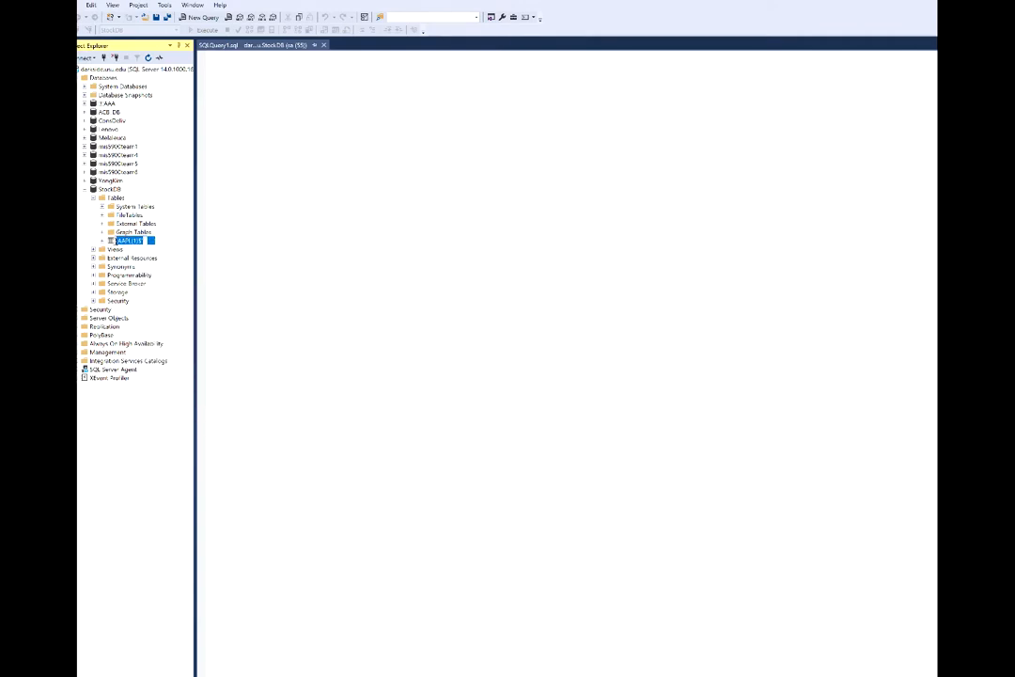
left_click(143, 239)
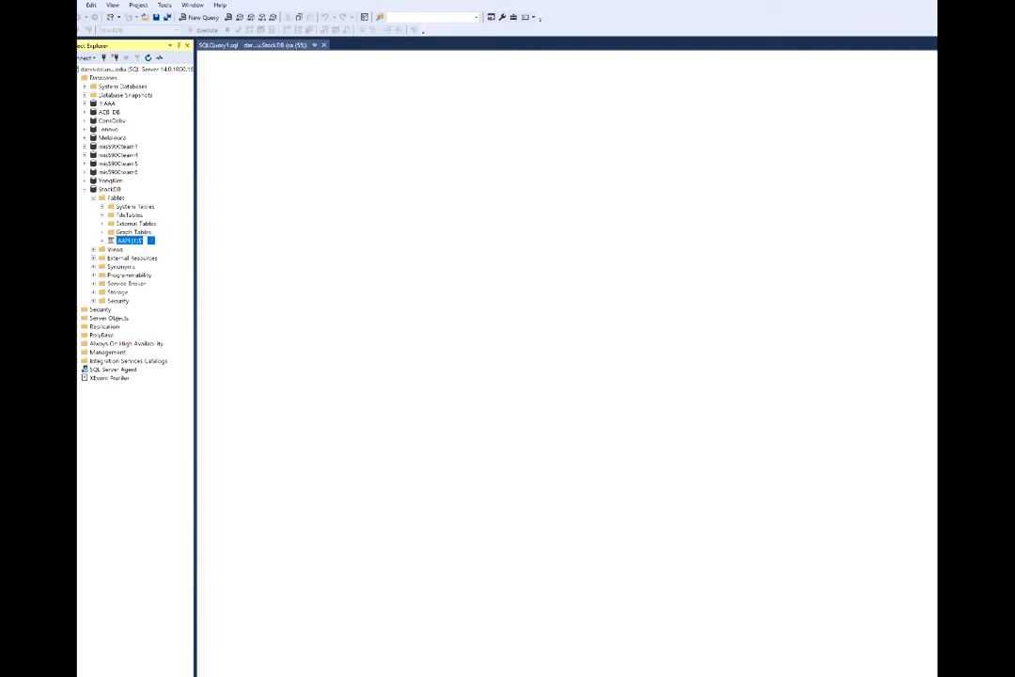
type("StockData")
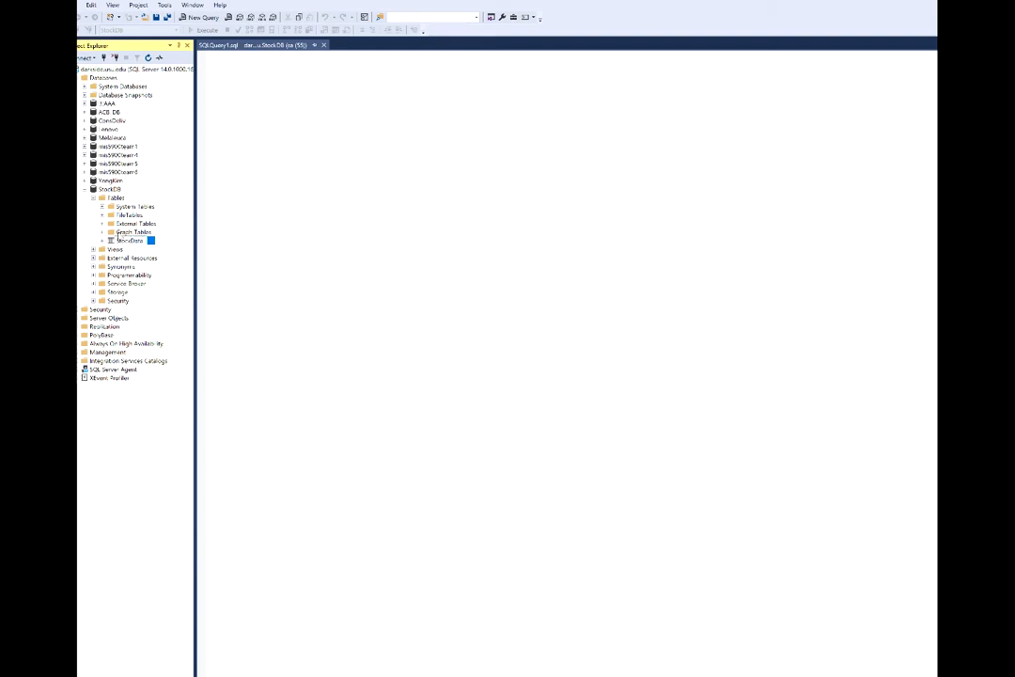
key("Return")
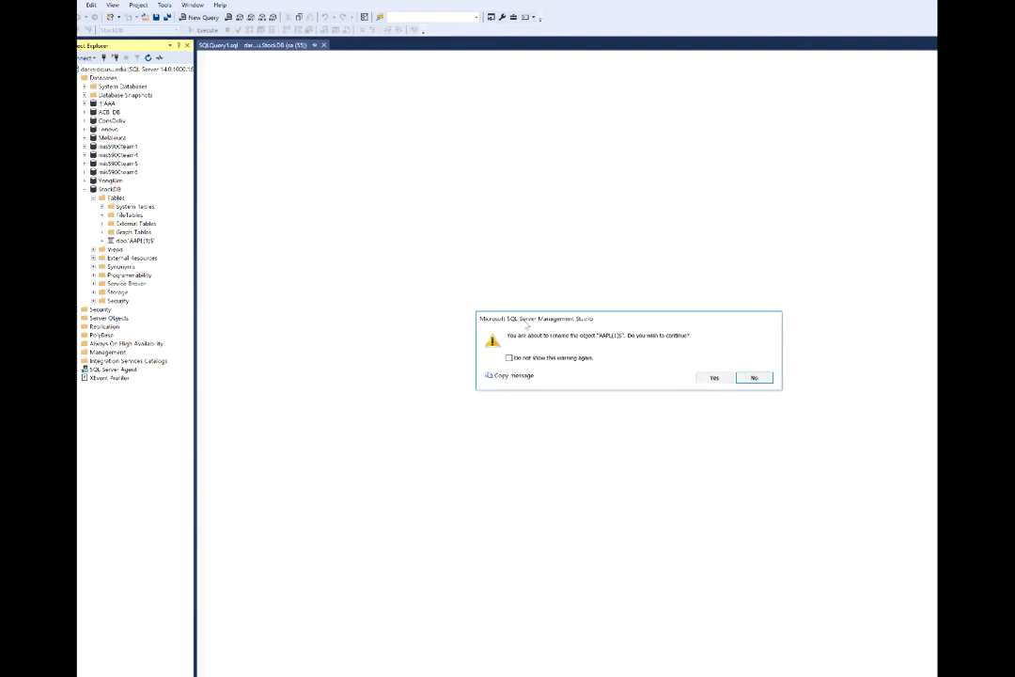
left_click(715, 377)
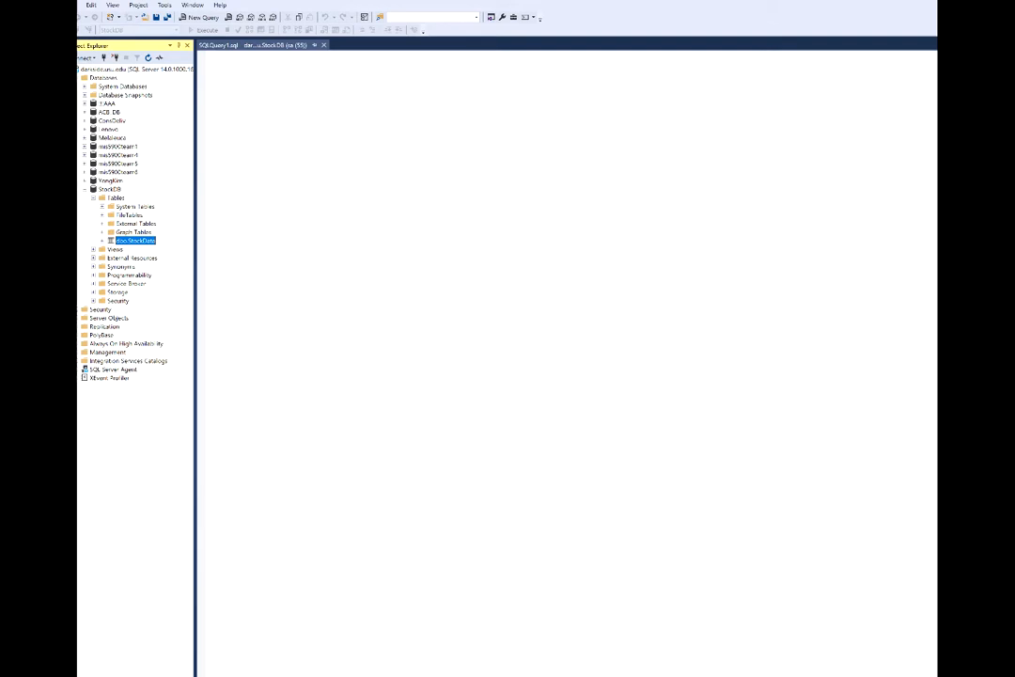
right_click(137, 241)
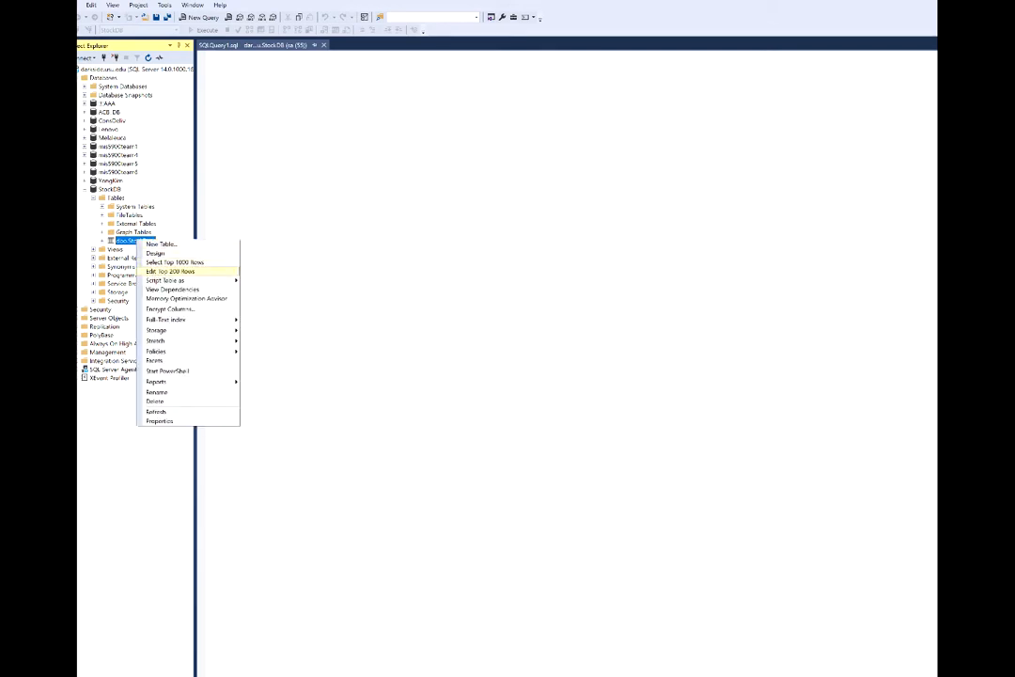
left_click(169, 271)
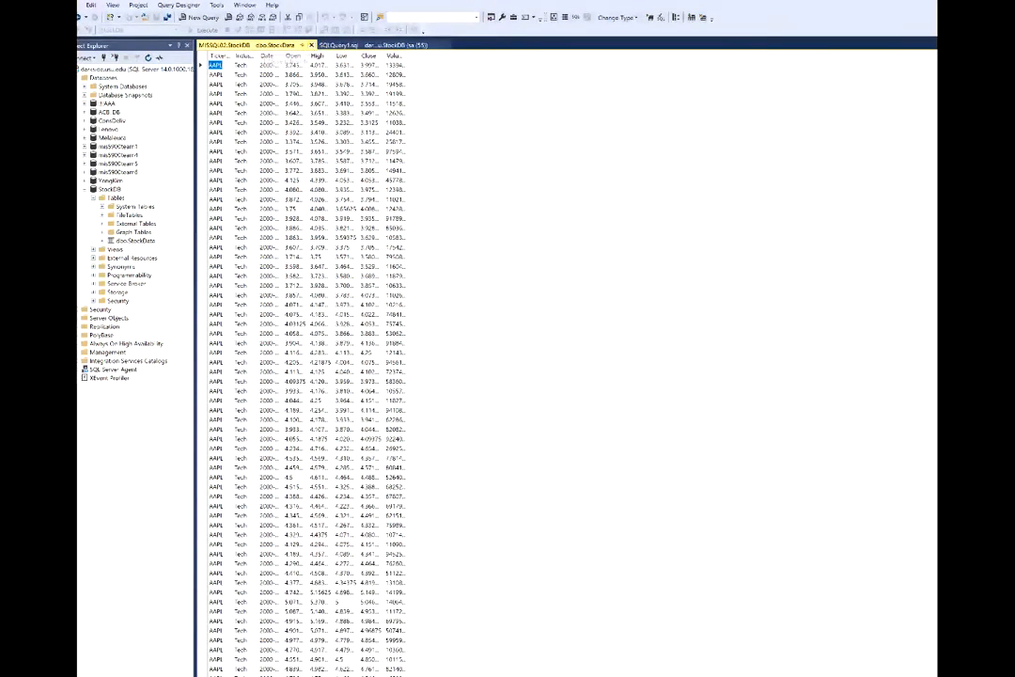
key("ctrl+F4")
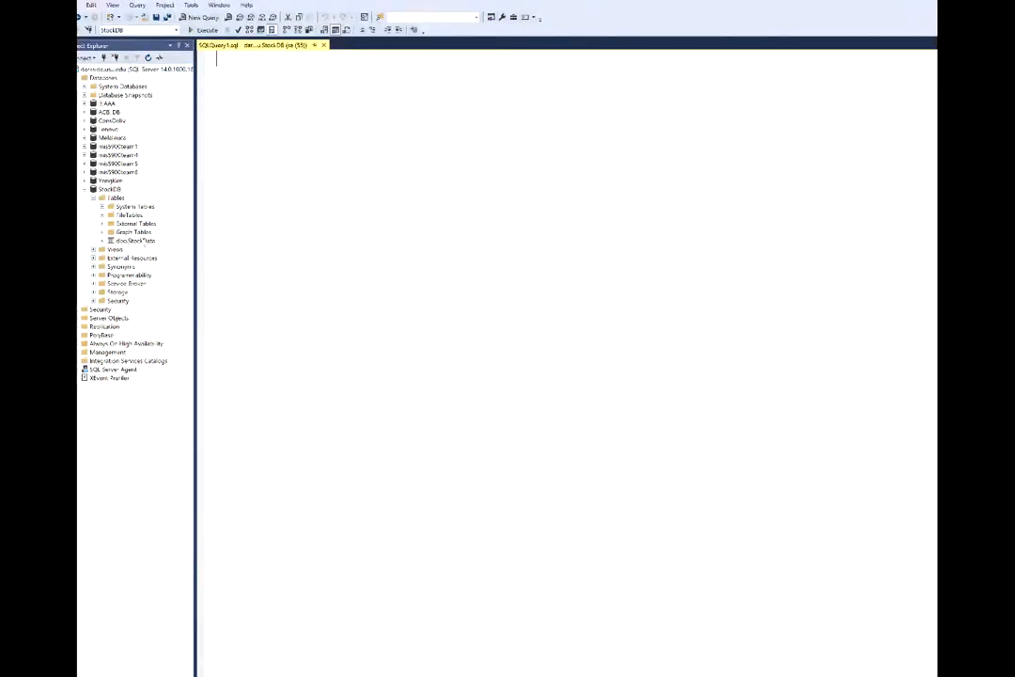
Open dbo.StockData in the designer and set TickerSymbol's data type to char(10).
left_click(141, 241)
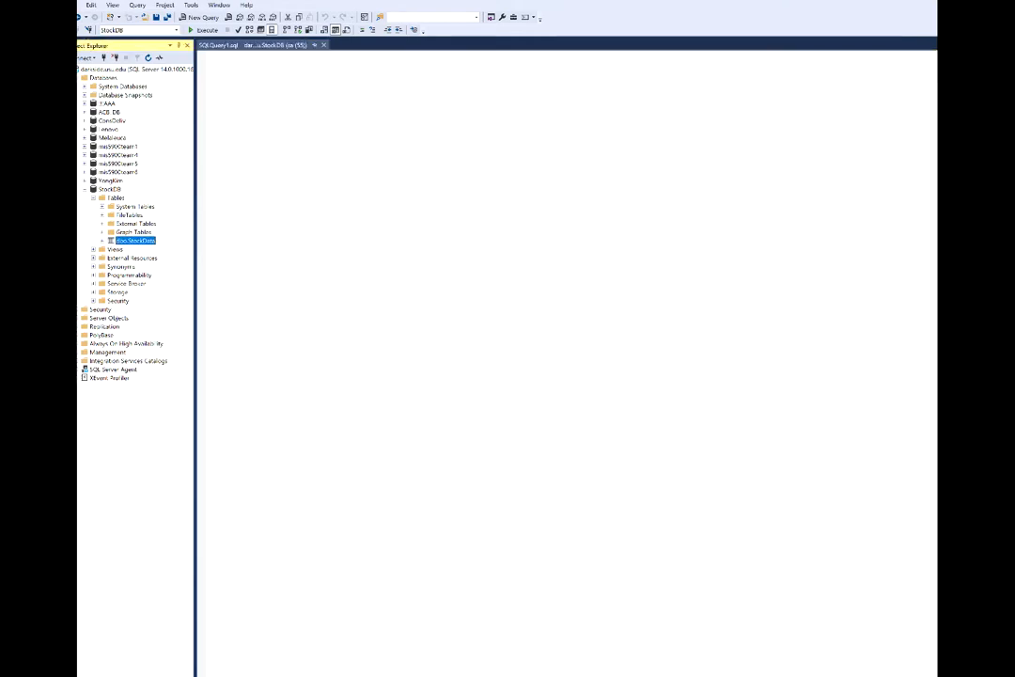
right_click(141, 241)
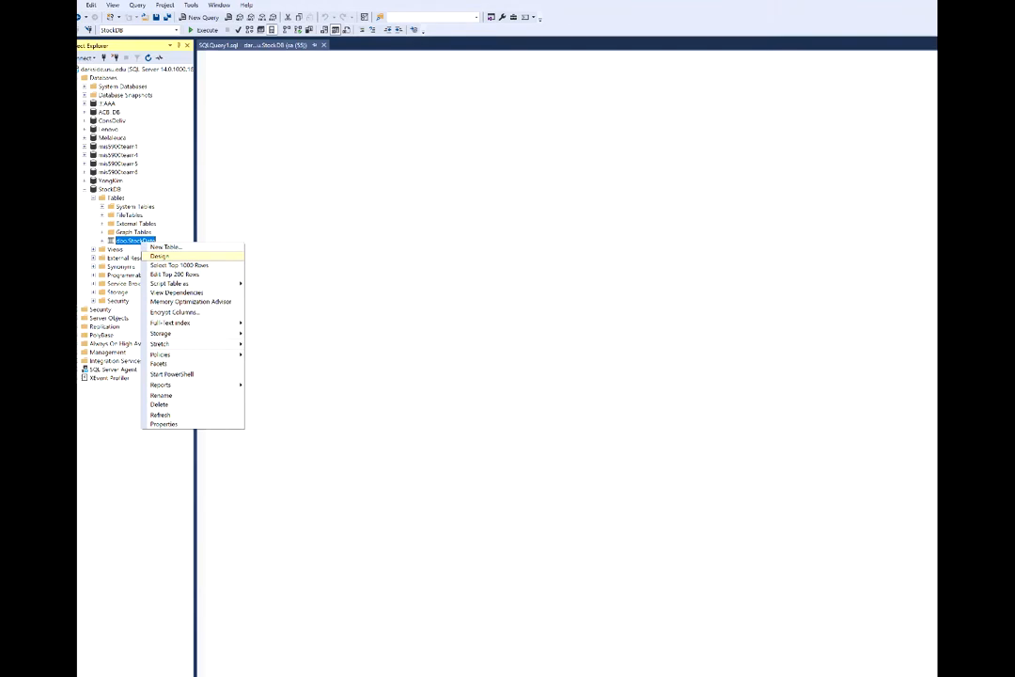
key("Return")
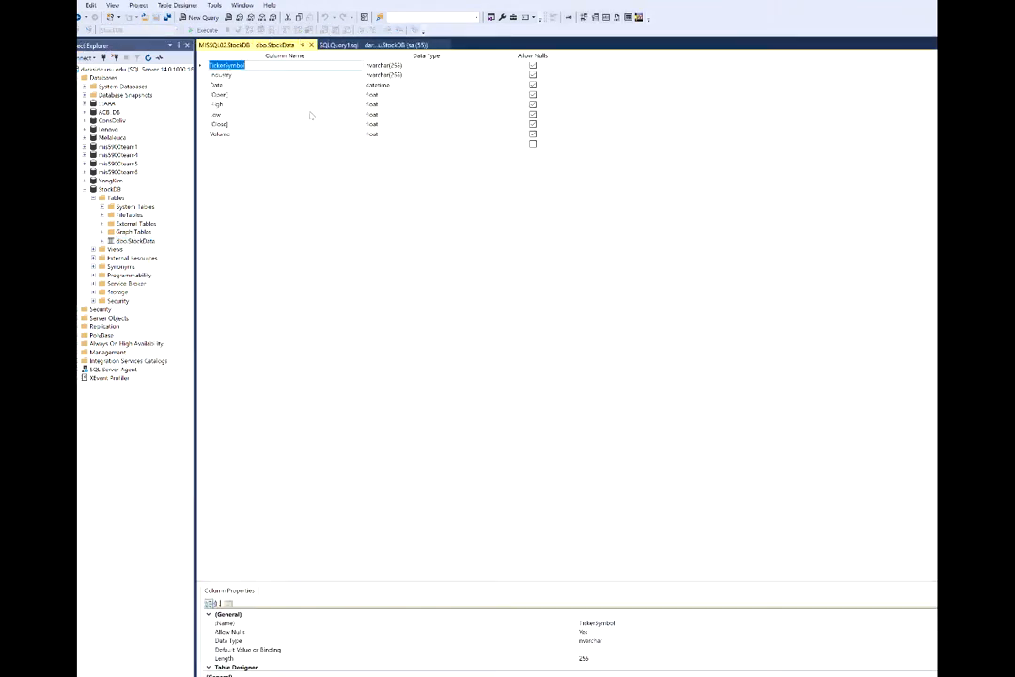
key("Tab")
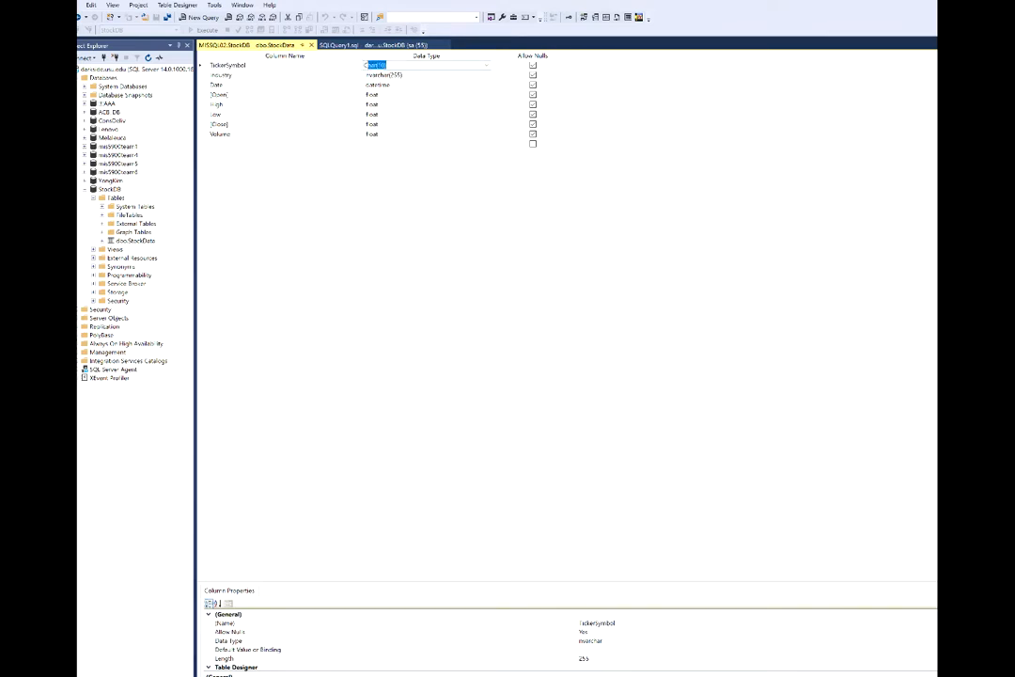
type("char")
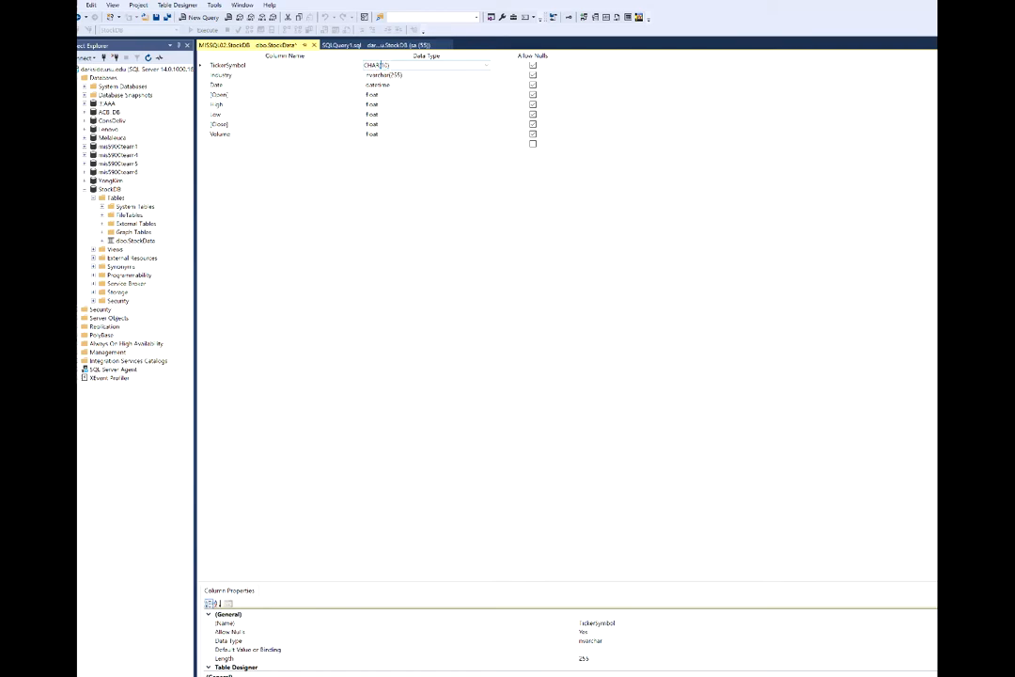
type("(10)")
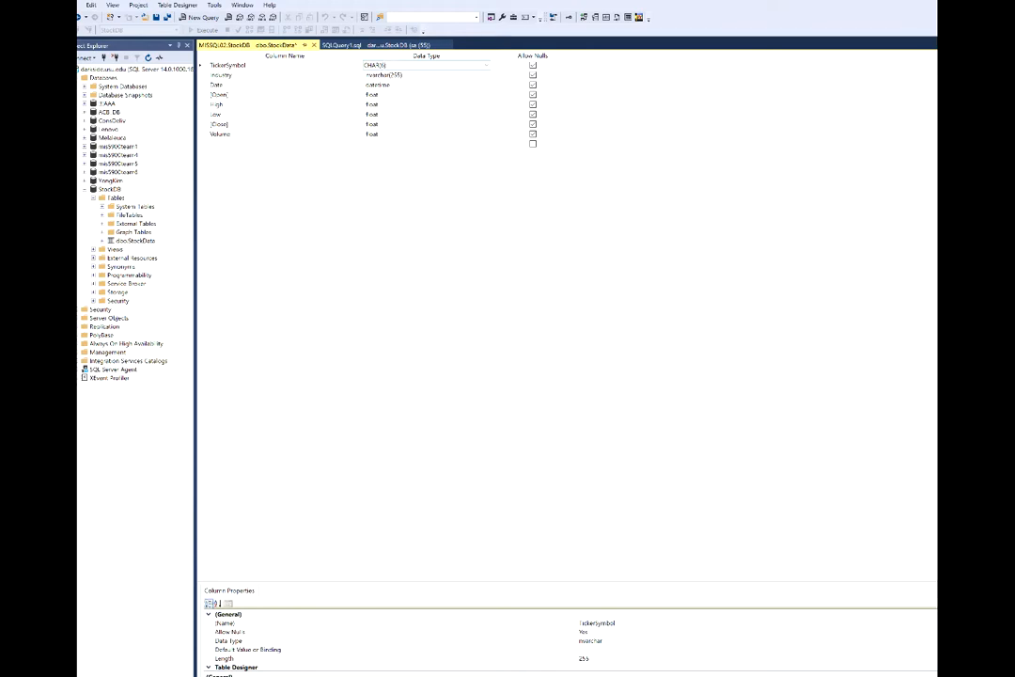
Make Industry a char(50) column and rename [Open] to ST_Open.
left_click(431, 75)
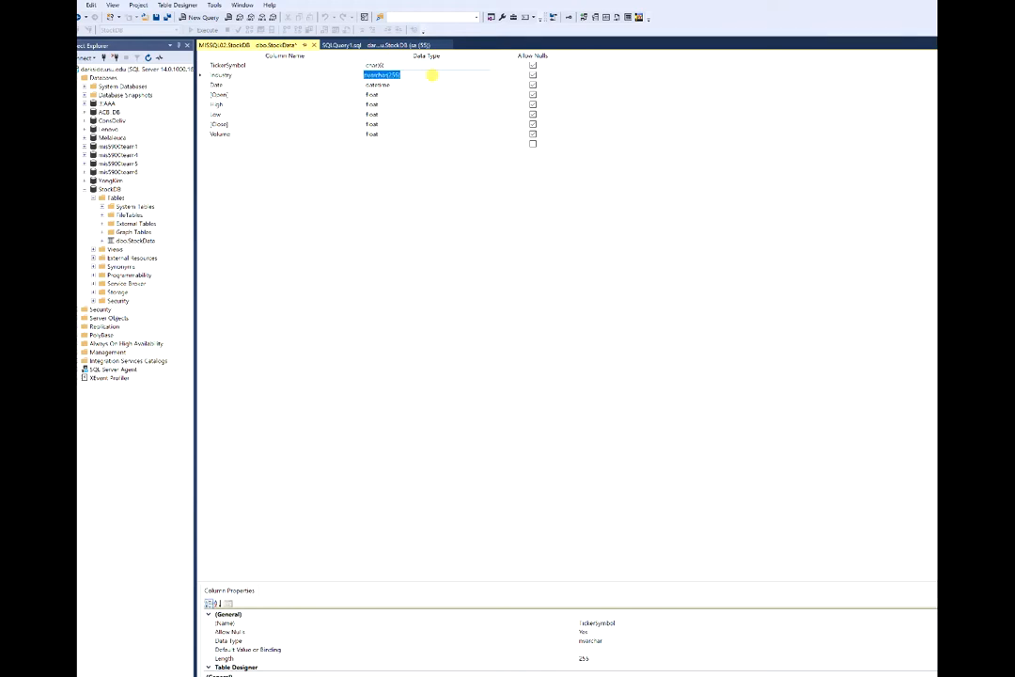
type("cHAR(50")
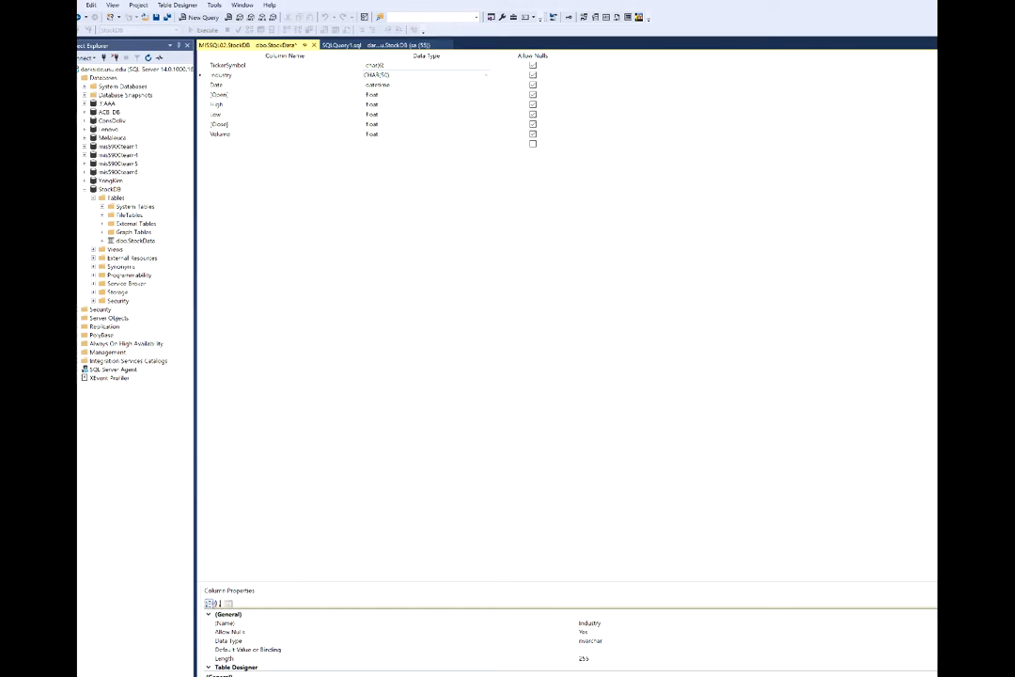
left_click(372, 94)
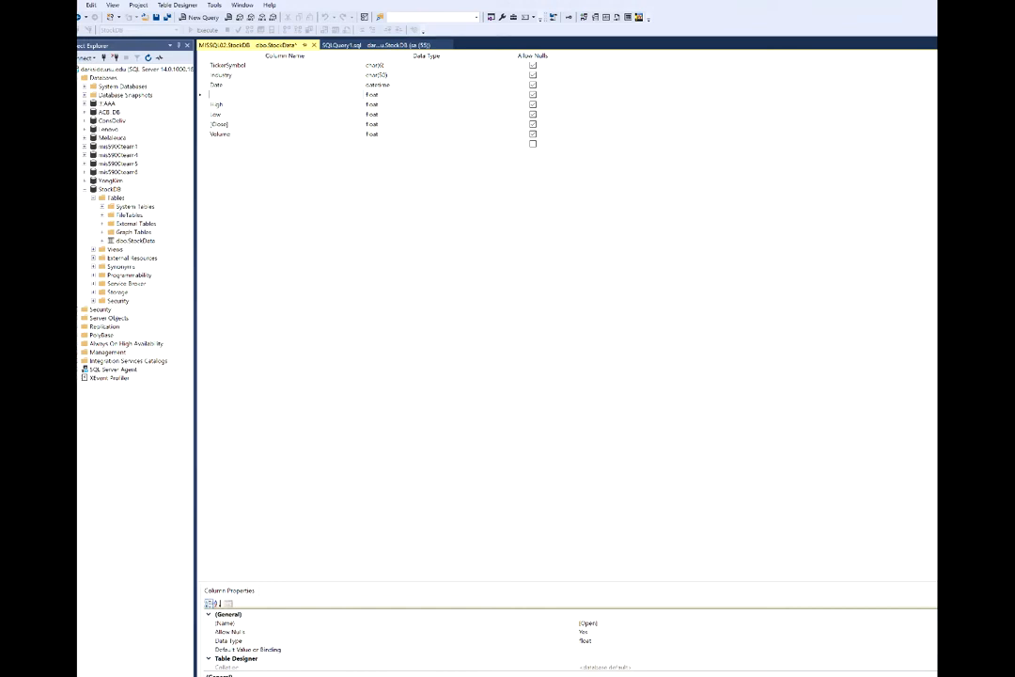
type("O")
type("_Open")
Retype ST_Open as decimal and adjust its precision.
key("Tab")
type("de")
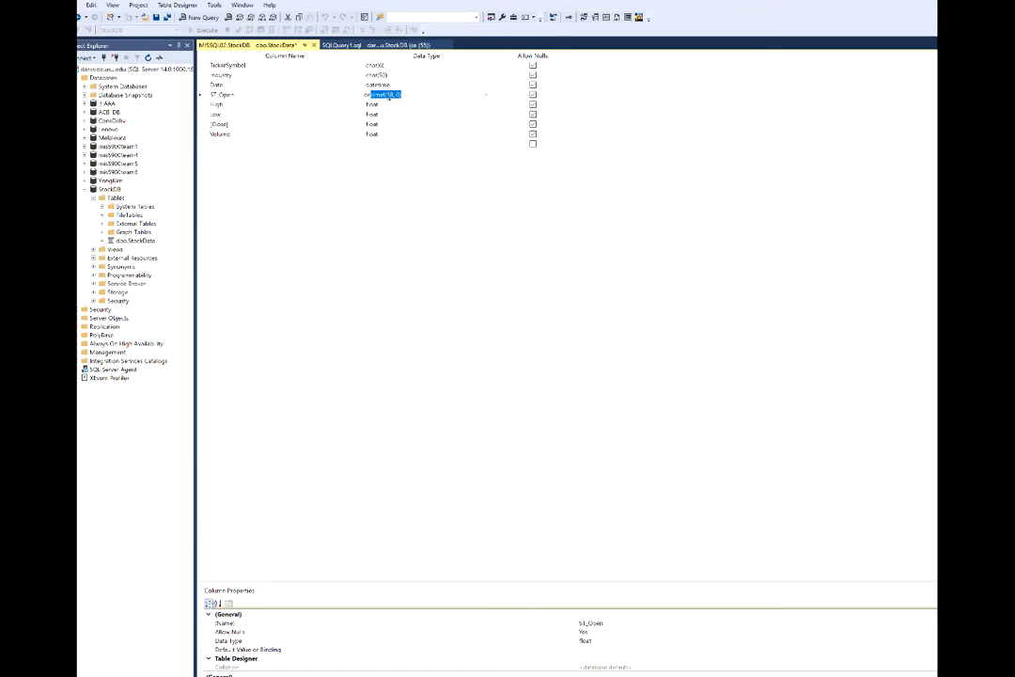
left_click(522, 272)
key("BackSpace")
key("BackSpace")
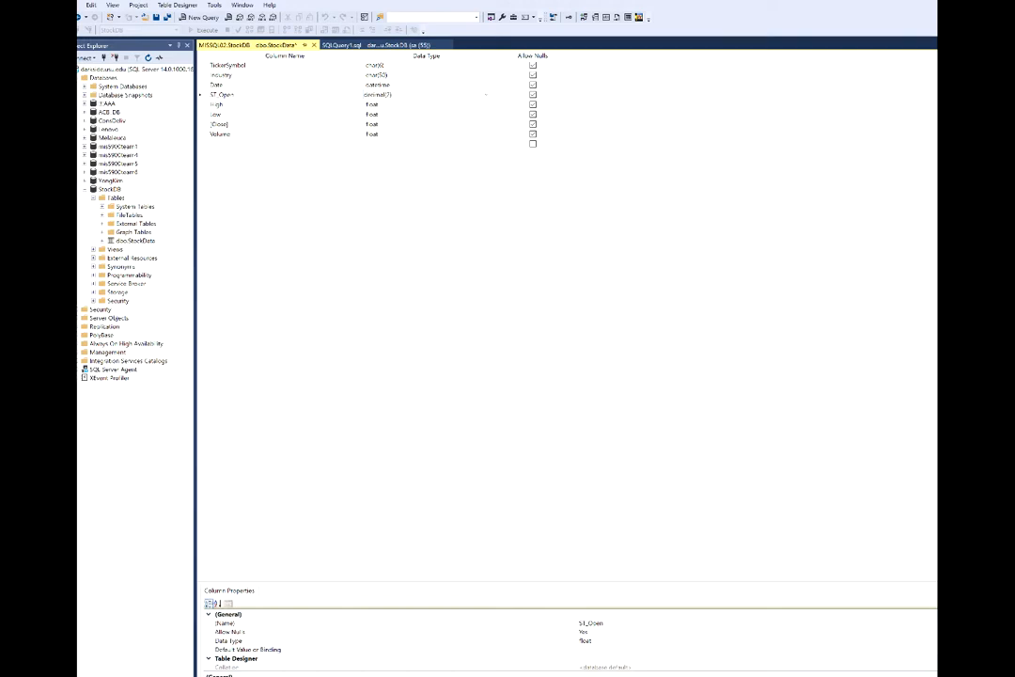
type("11,11")
Set the High and Low columns to decimal(21, 13).
key("Return")
key("Down")
type("dec")
key("Return")
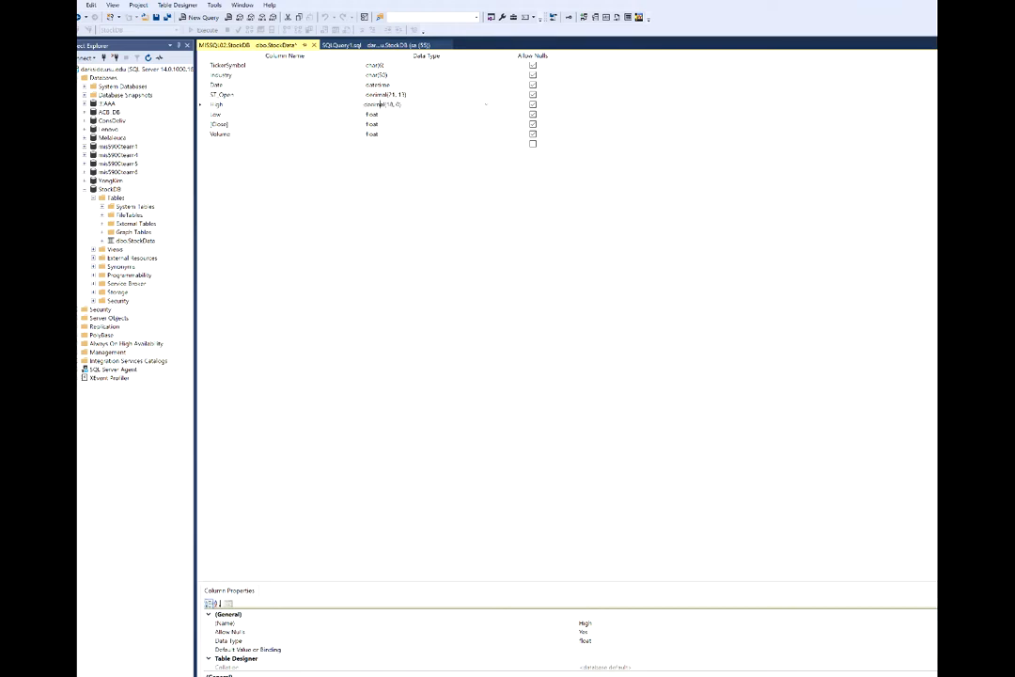
type("11")
key("Delete")
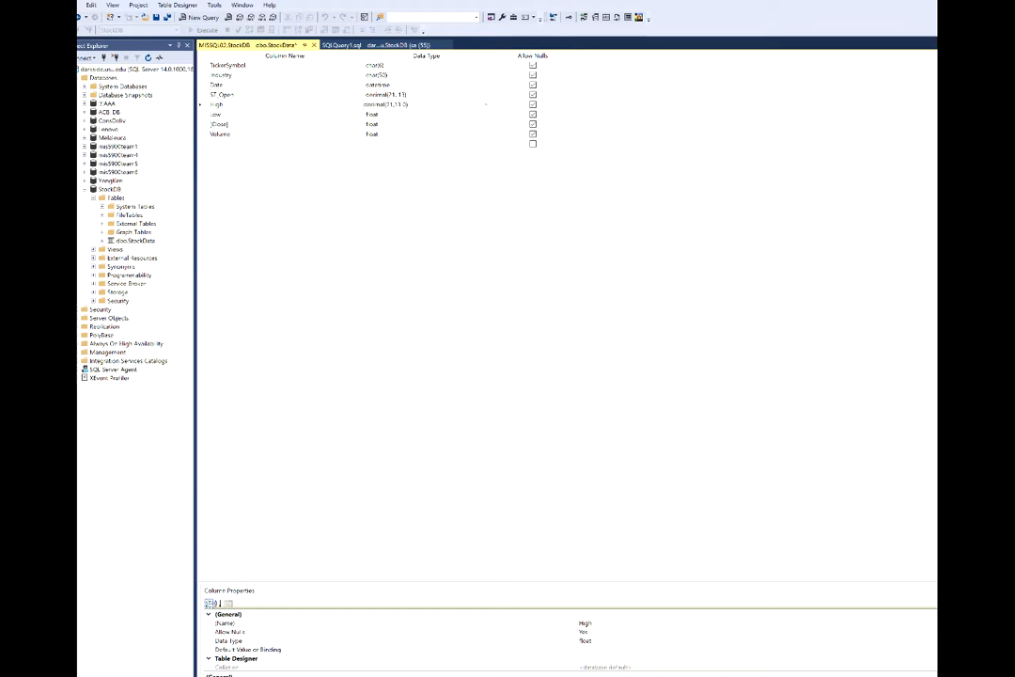
key("Down")
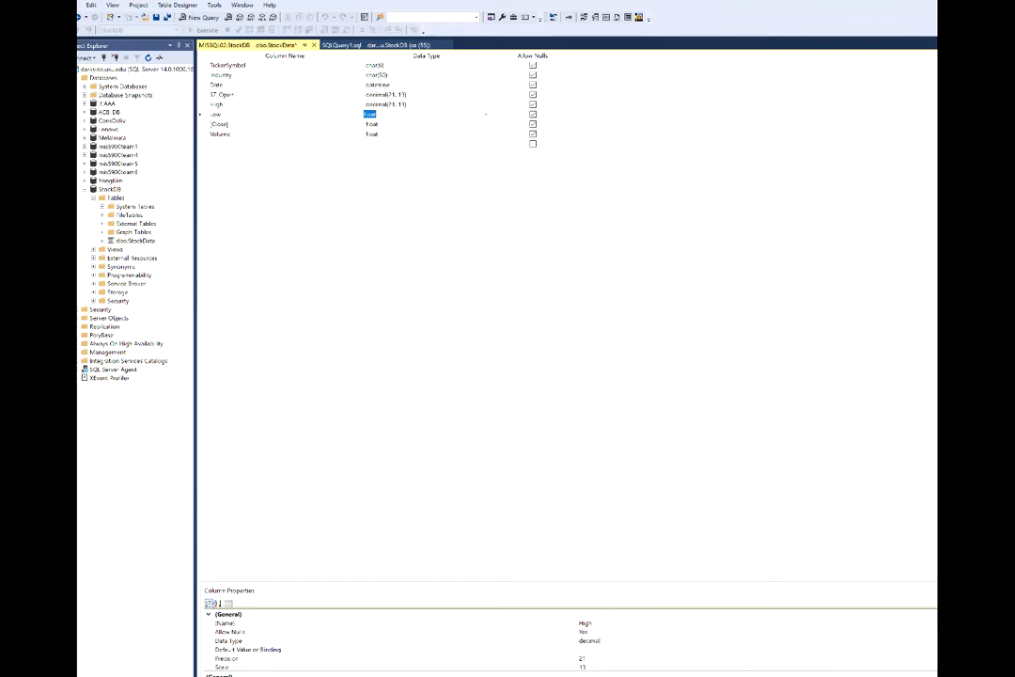
type("decimal(18, 0")
key("Left")
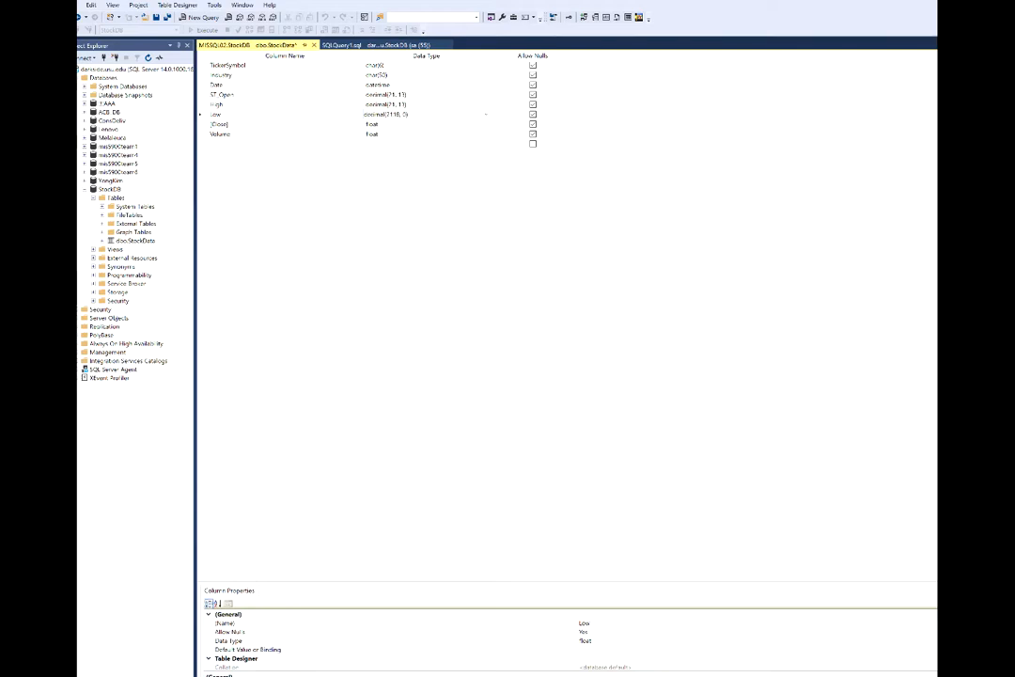
type("71,13")
key("Delete")
key("Delete")
Set [Close] to decimal(21, 13) and Volume to decimal(34, 13).
left_click(374, 124)
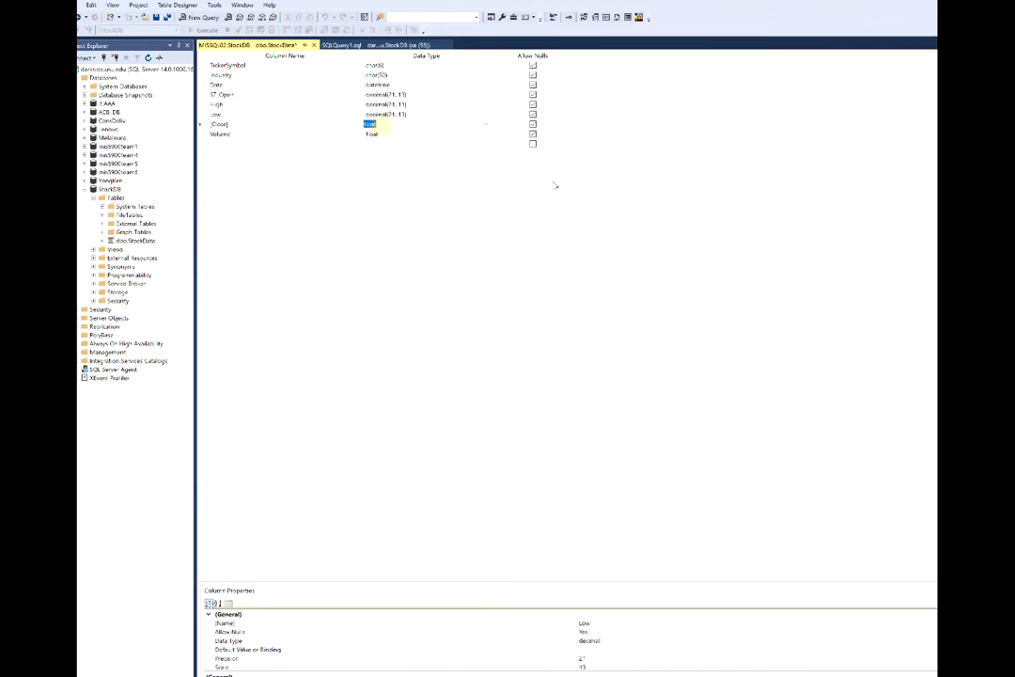
type("decimal(")
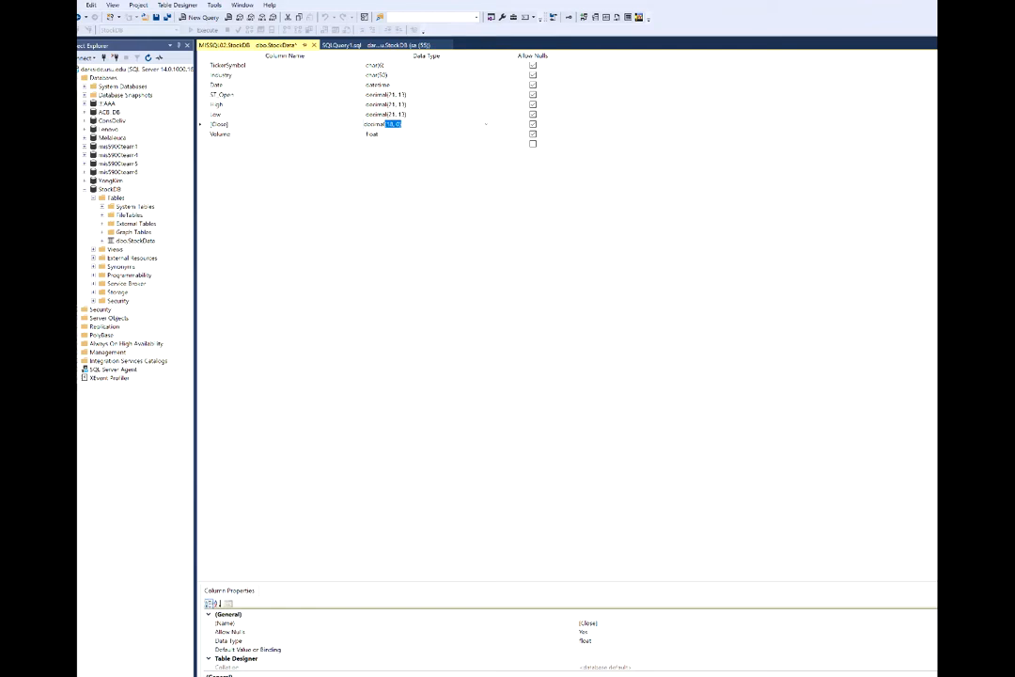
type("21,")
key("Delete")
key("Delete")
key("Delete")
key("Delete")
key("Delete")
type("13")
key("Tab")
key("Tab")
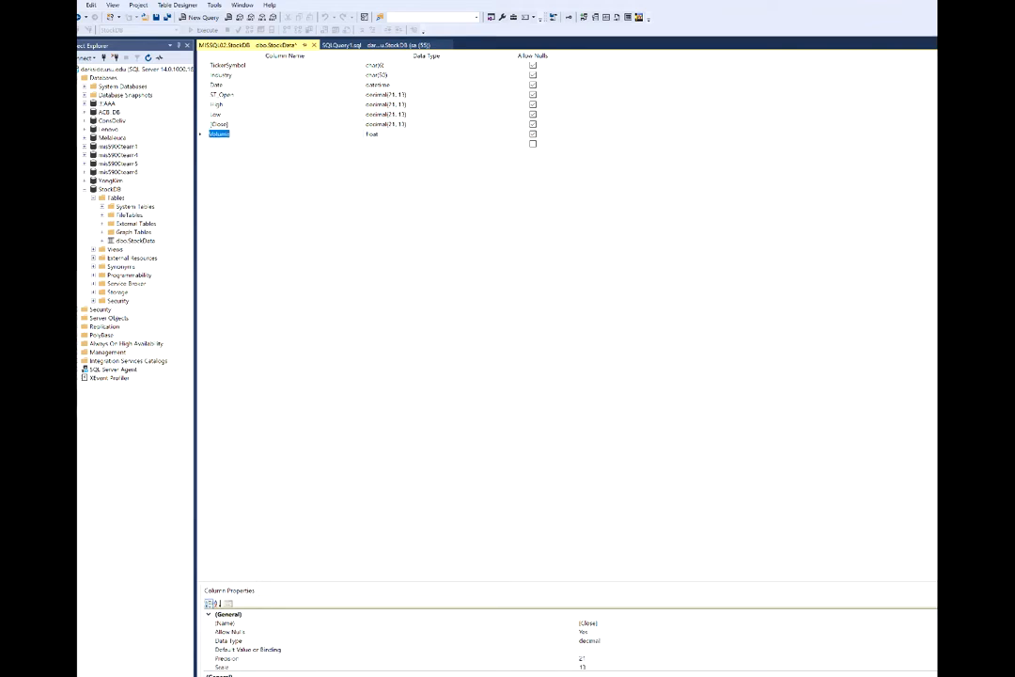
key("Tab")
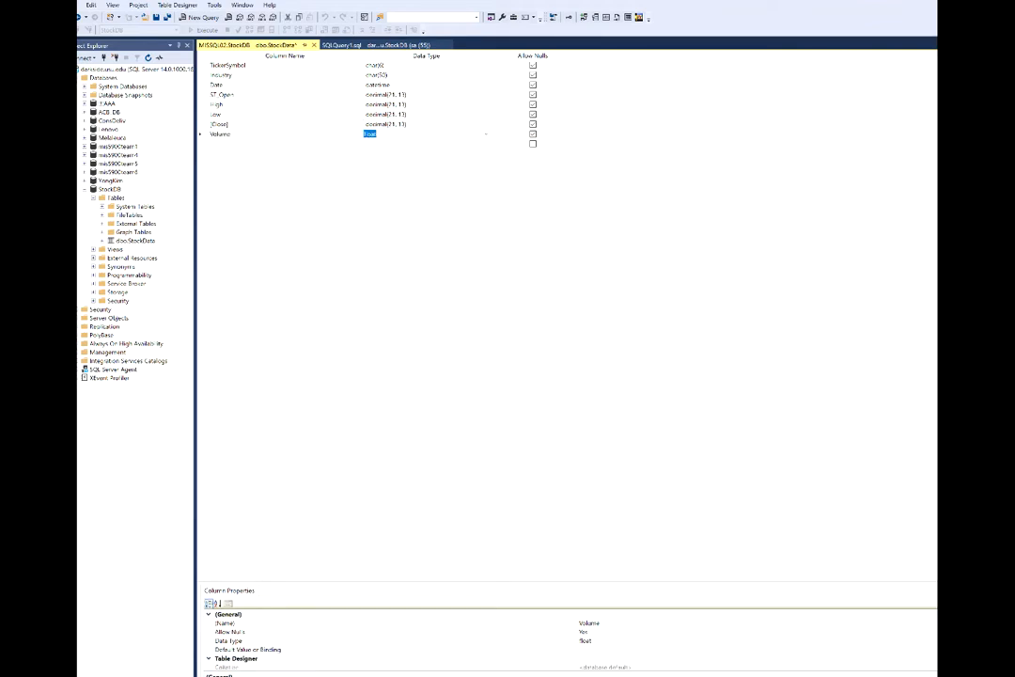
type("decimal(18, 0")
key("Tab")
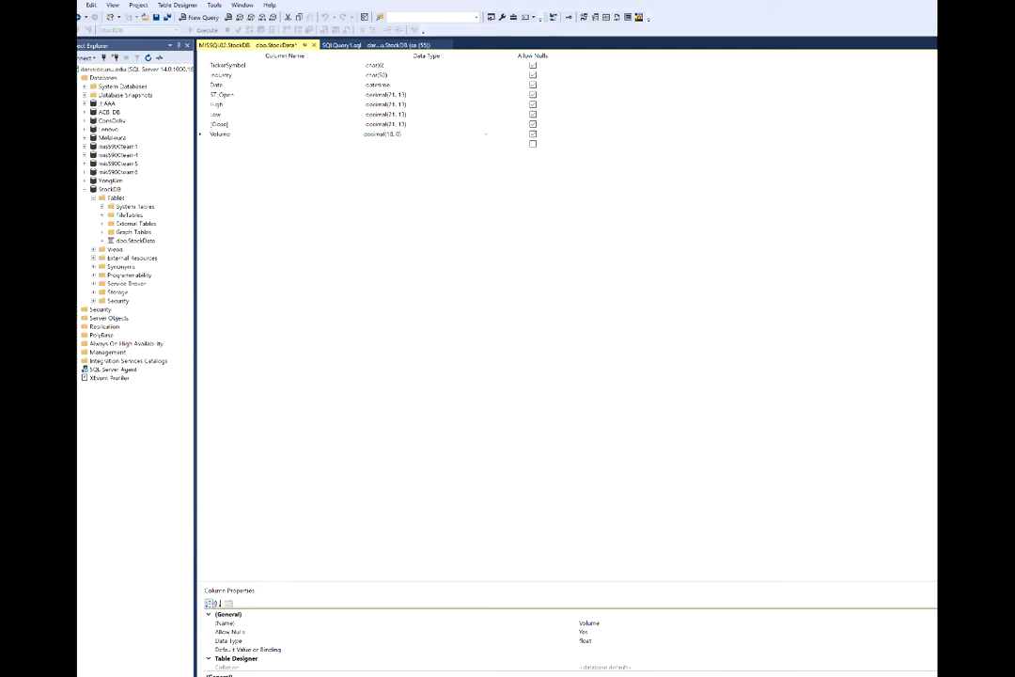
type("34")
key("Delete")
key("Delete")
key("Delete")
key("Delete")
key("Delete")
type(",13")
left_click(282, 104)
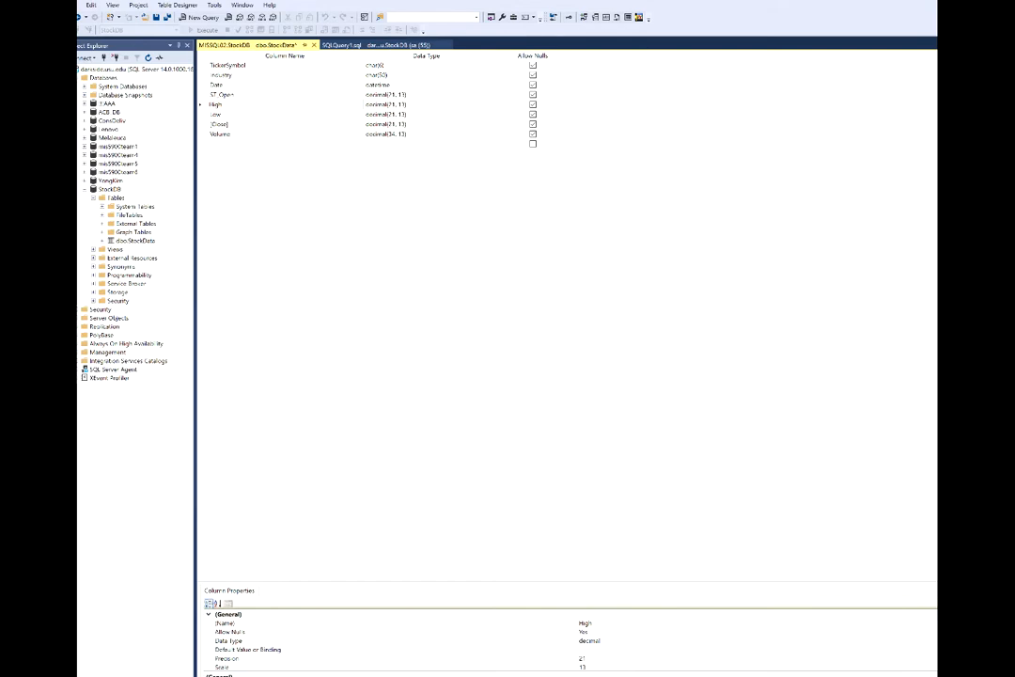
Prefix the High, Low and [Close] names with ST_ to get ST_High, ST_Low, ST_Close.
left_click(200, 104)
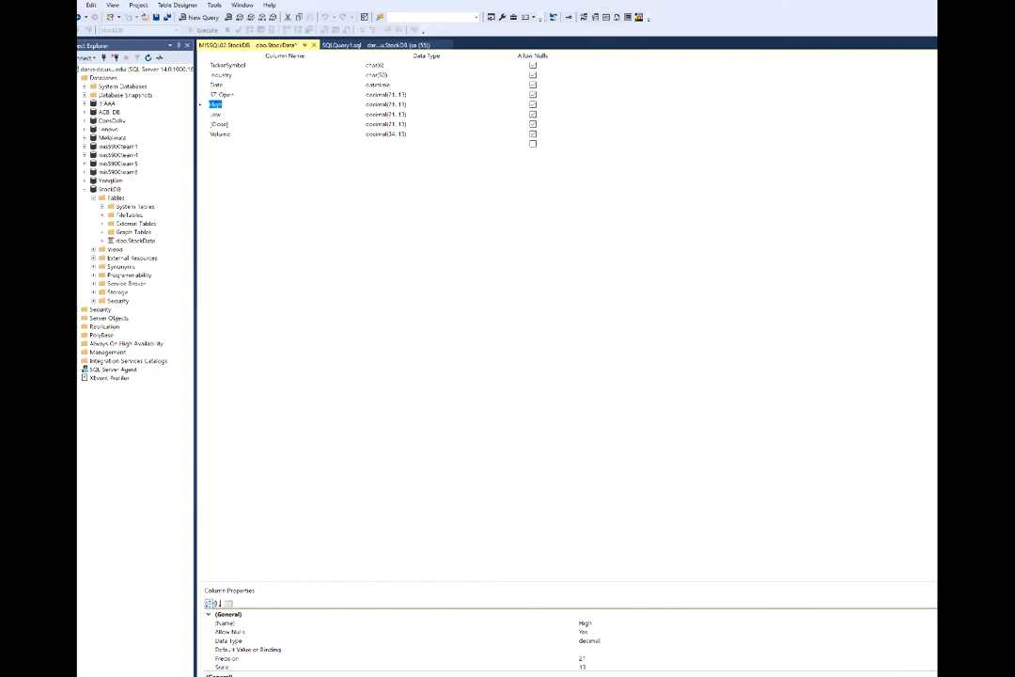
double_click(217, 104)
key("Escape")
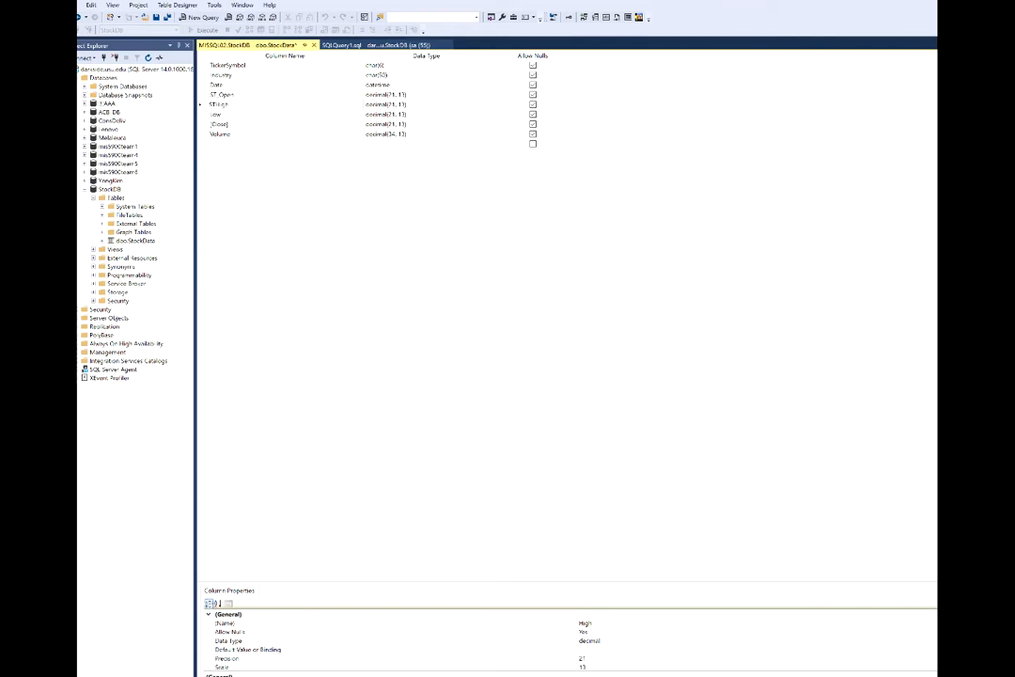
type("ST_")
left_click(235, 112)
type("ST_")
left_click(364, 123)
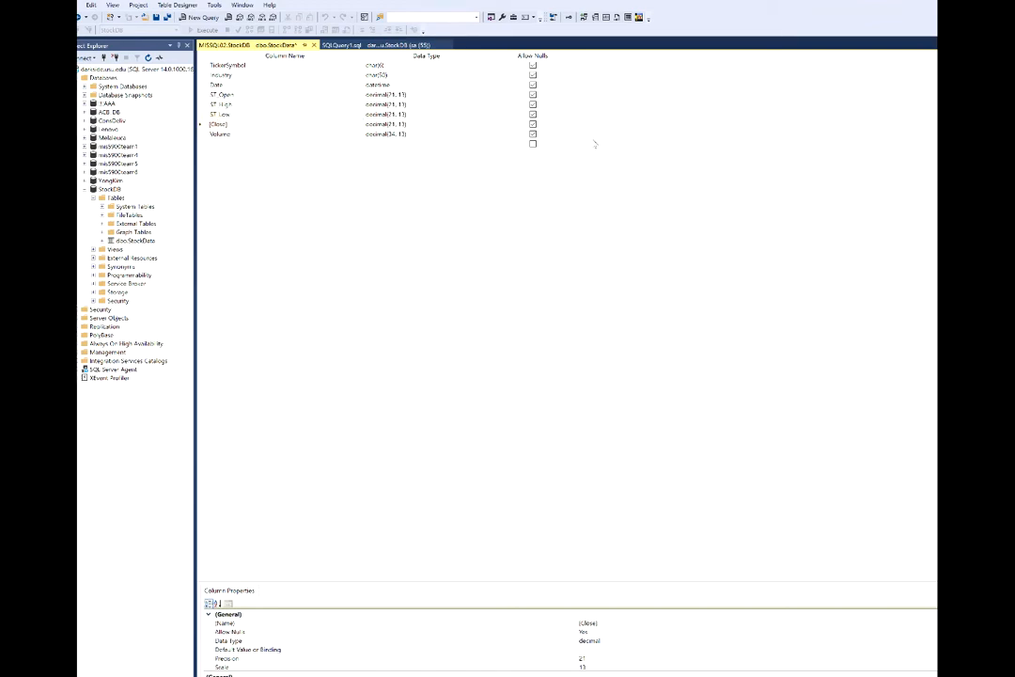
type("ST")
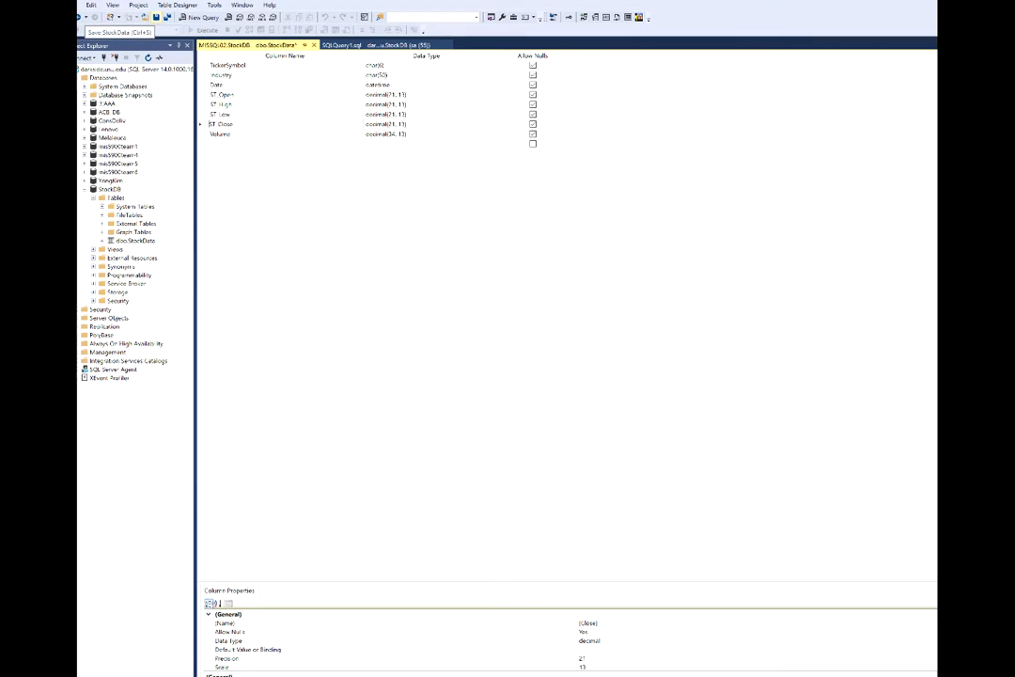
After the blocked save, uncheck 'Prevent saving changes that require table re-creation' in Options > Designers.
left_click(141, 17)
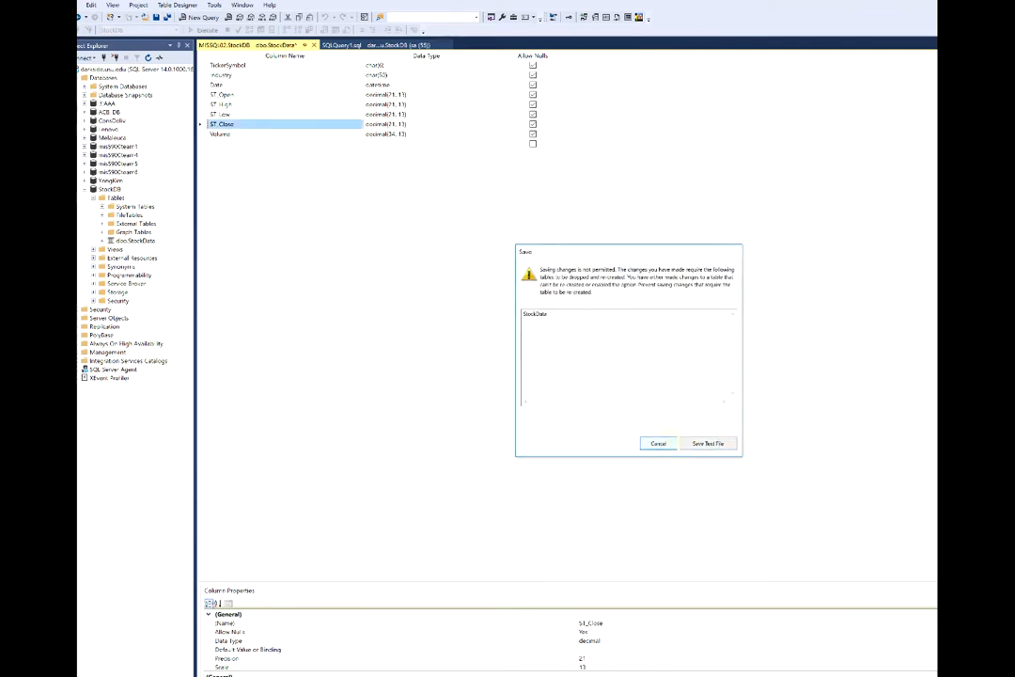
left_click(658, 443)
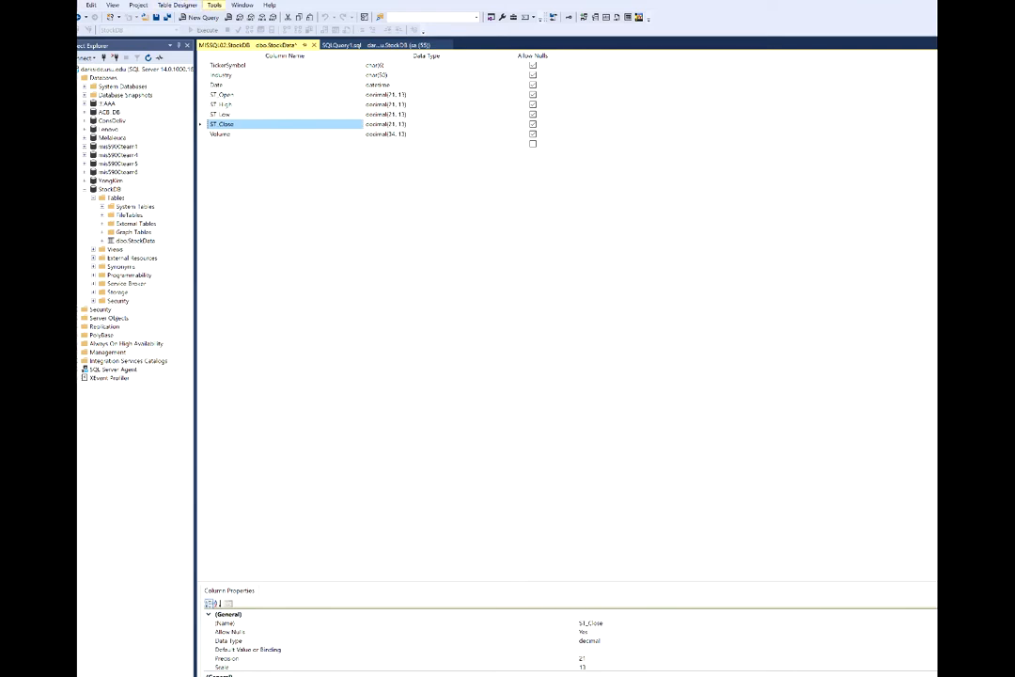
left_click(215, 5)
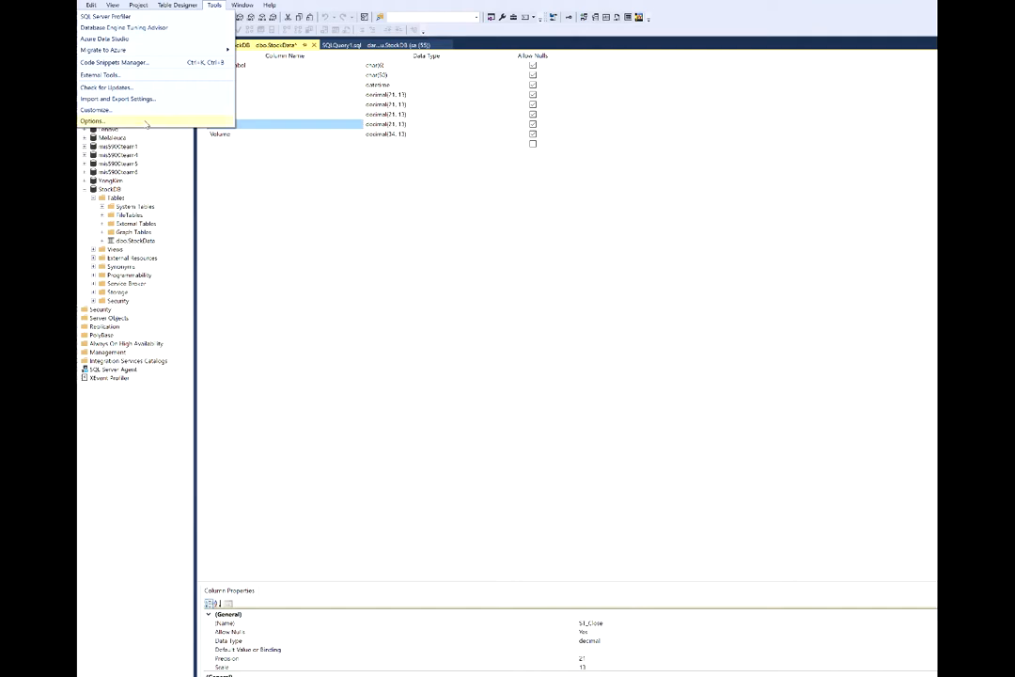
left_click(93, 120)
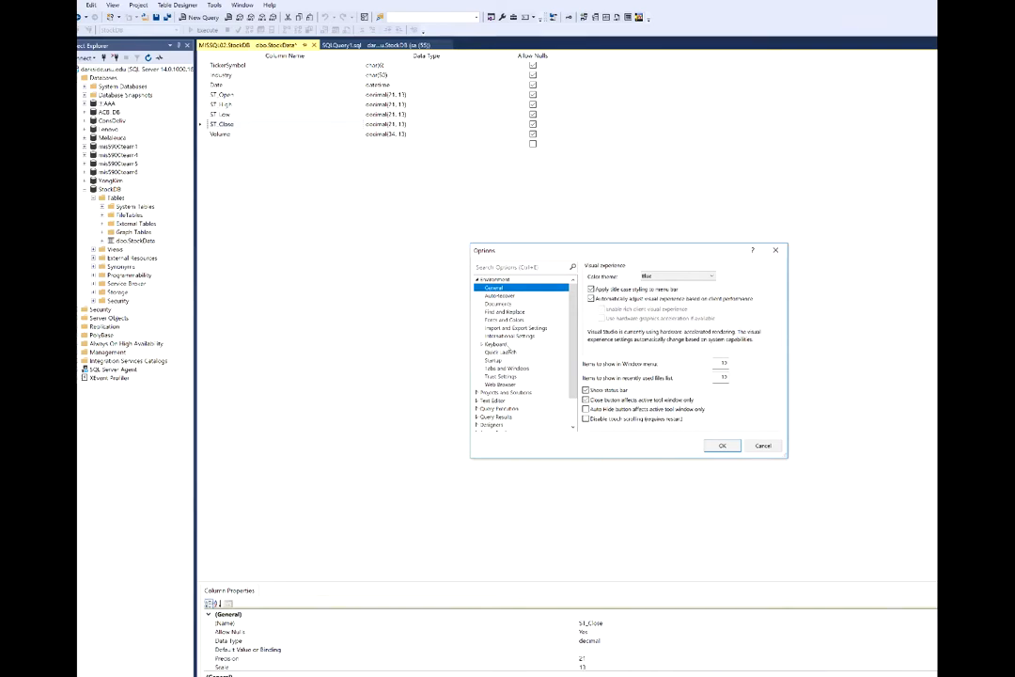
scroll(543, 346, "down", 1)
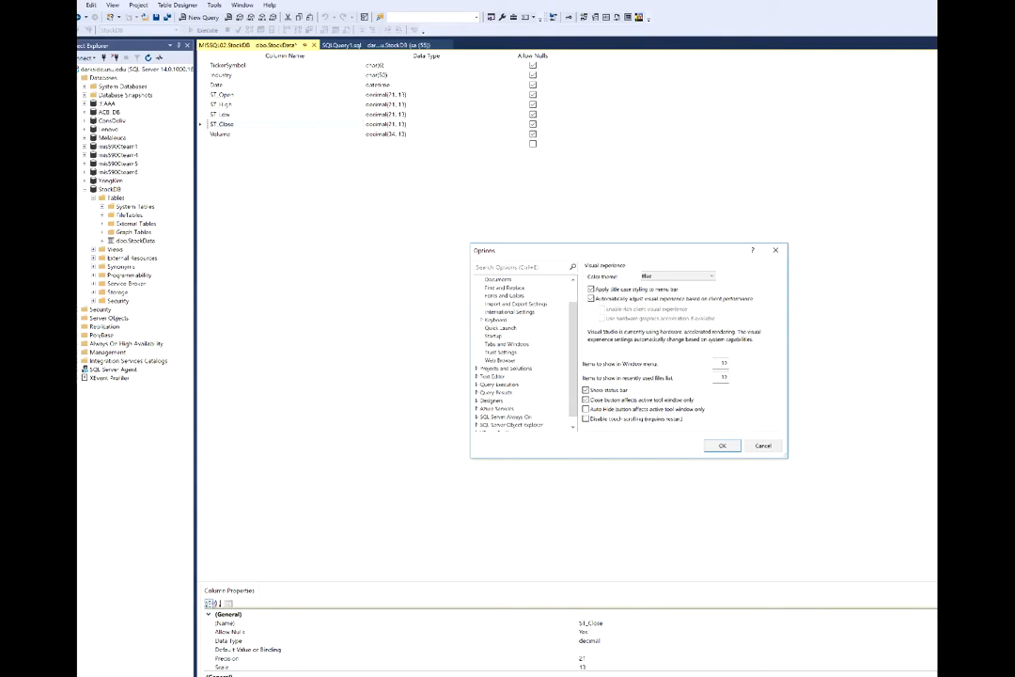
left_click(477, 401)
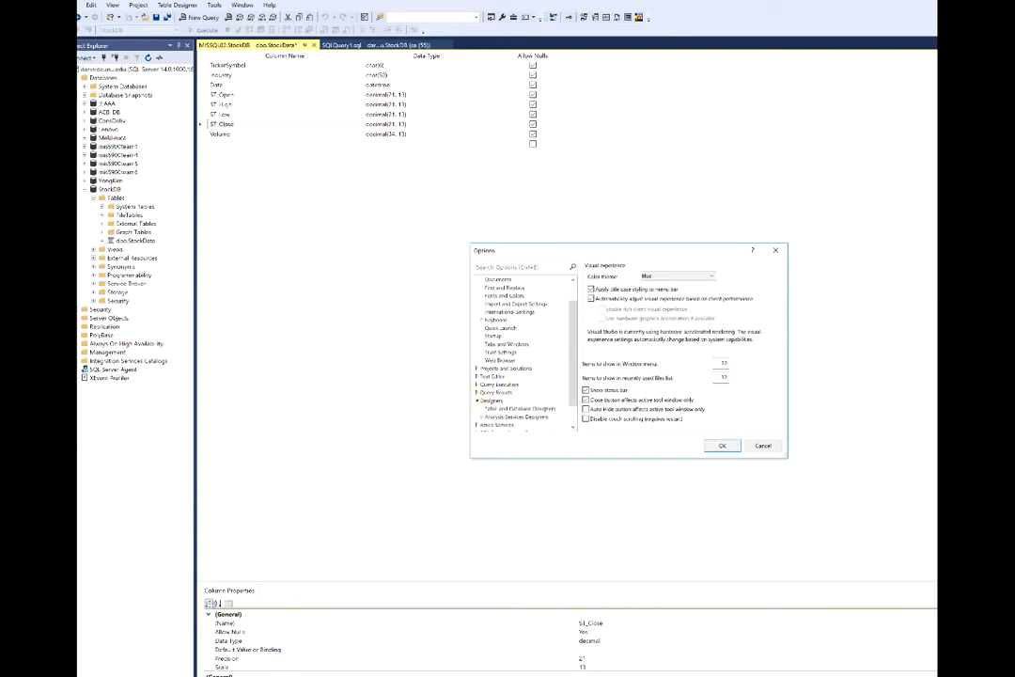
left_click(491, 401)
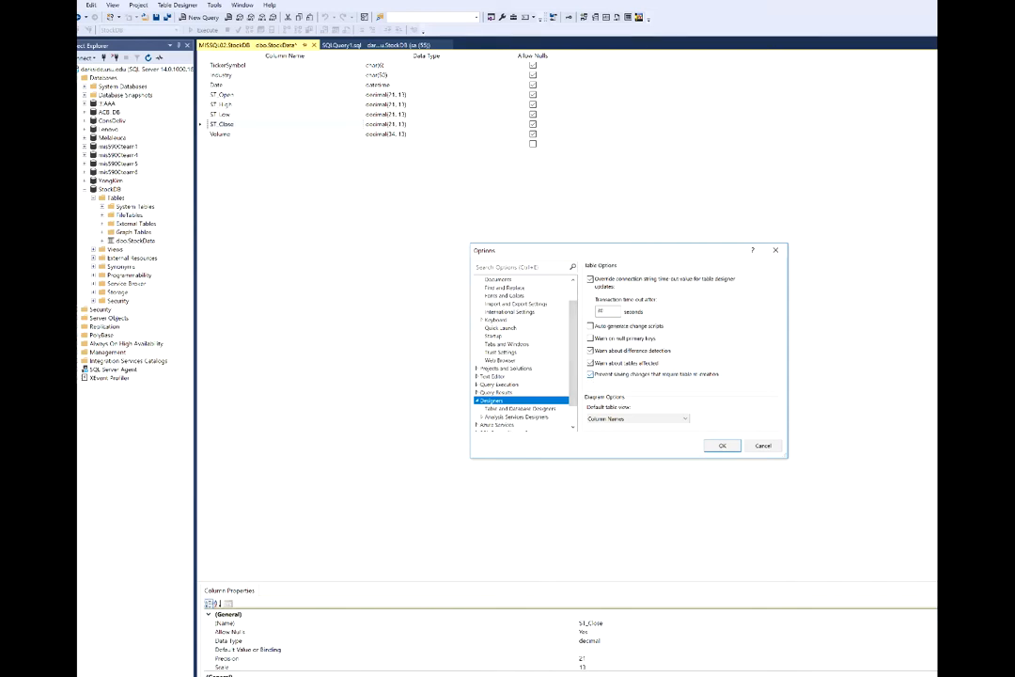
left_click(592, 375)
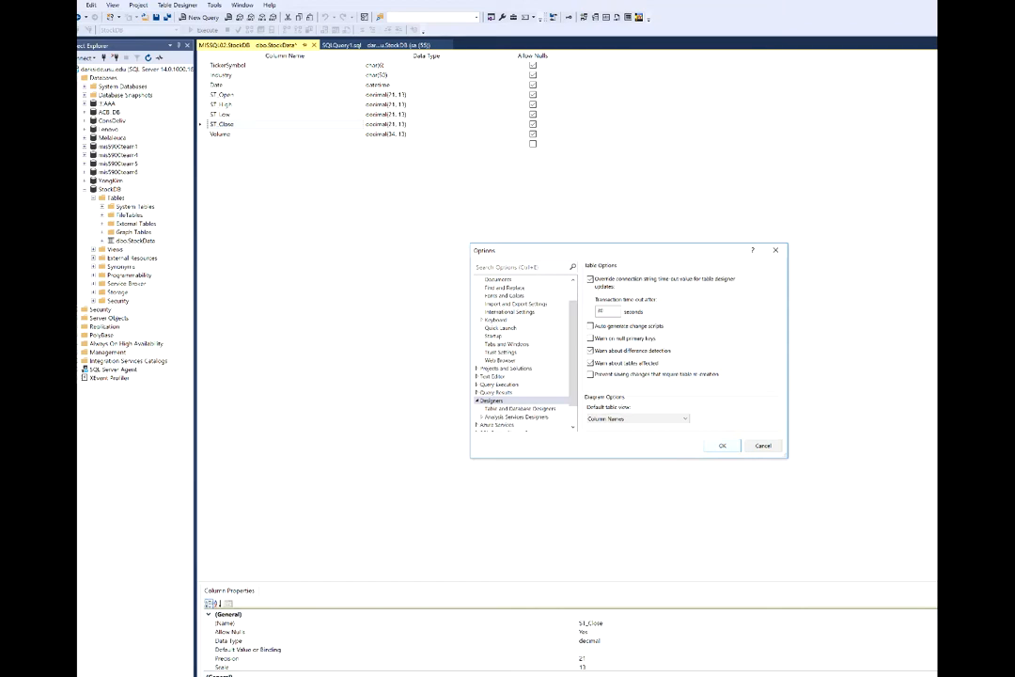
left_click(724, 445)
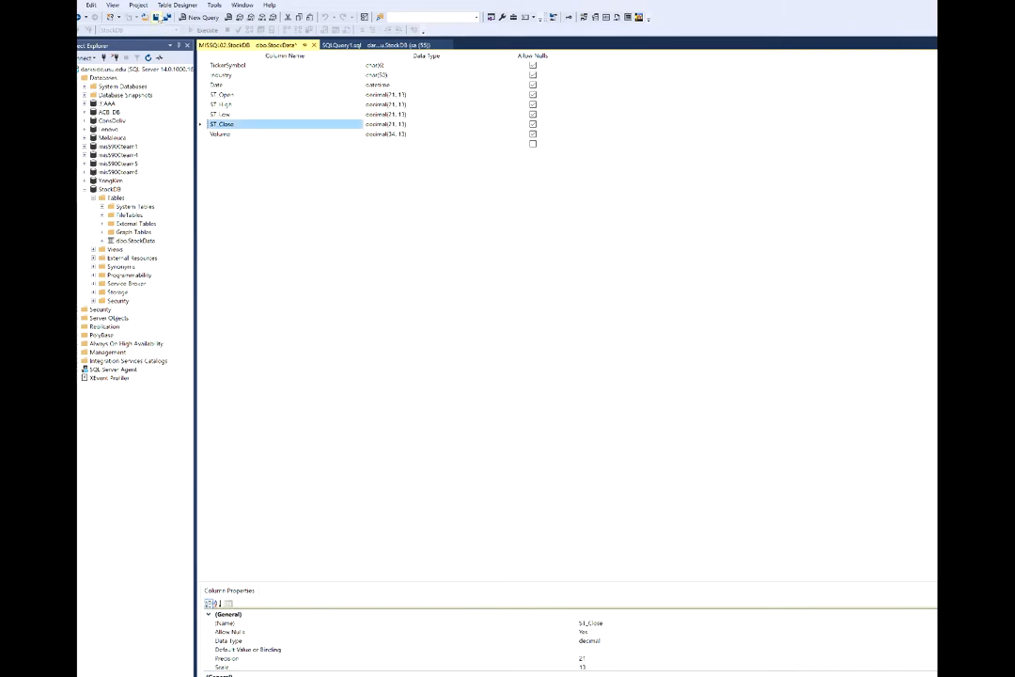
Save the StockData table design and return to the Notepad step list.
key("ctrl+s")
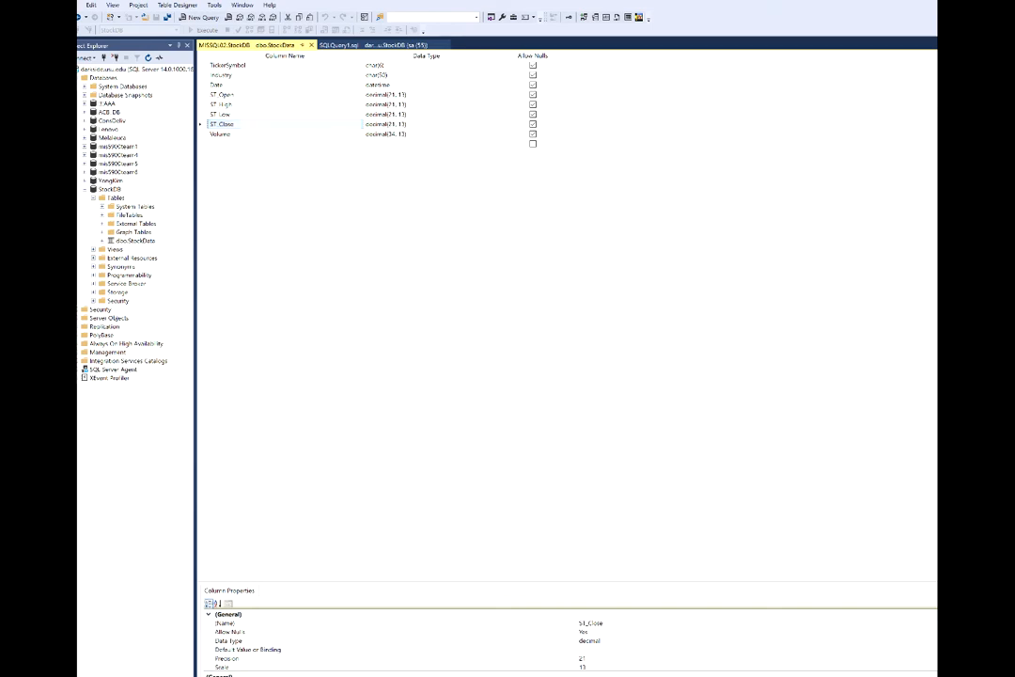
key("alt+Tab")
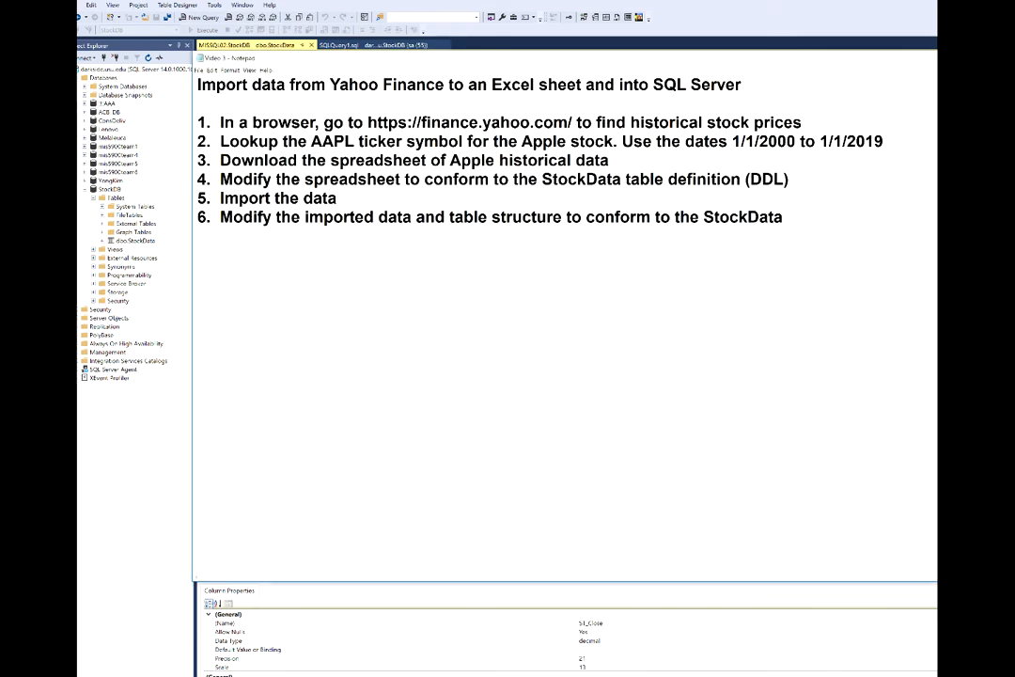